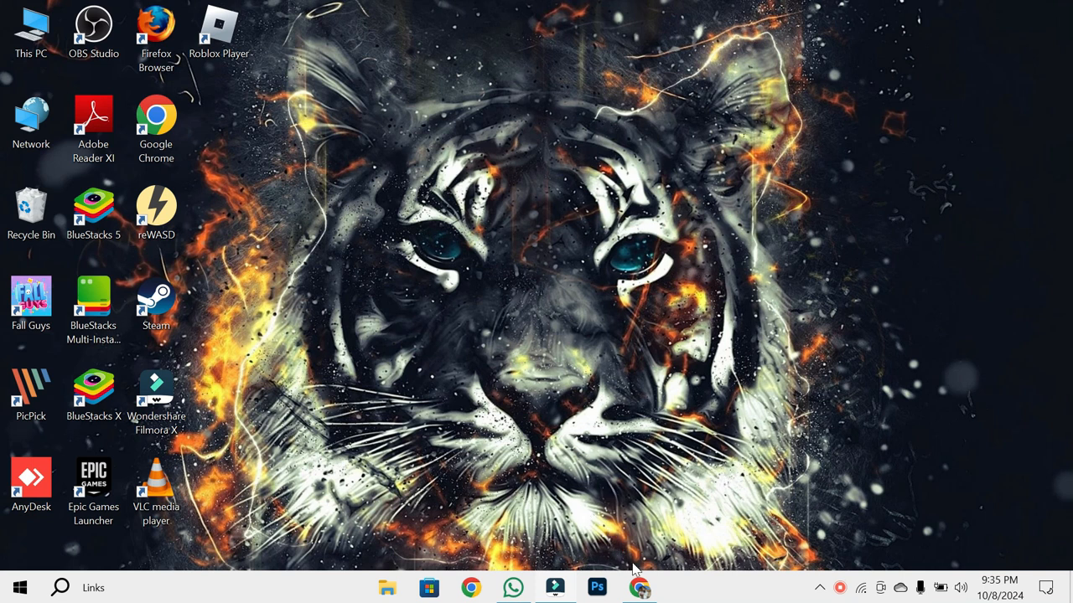
- Switch to Chrome, load pixverse.ai and enter the PixVerse app's video creation page
click(637, 589)
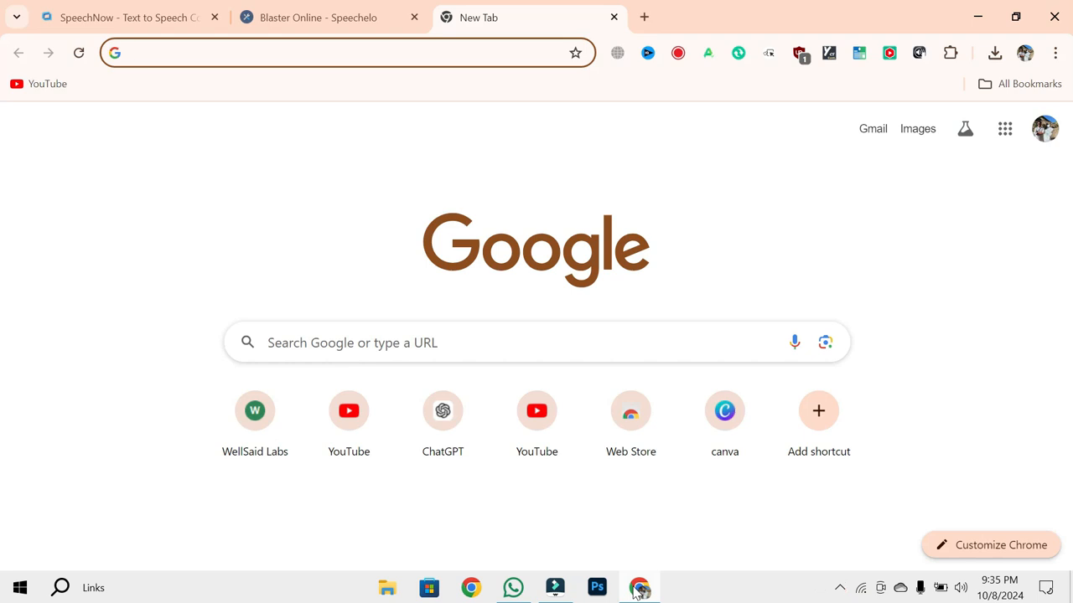
text(pixverse.ai)
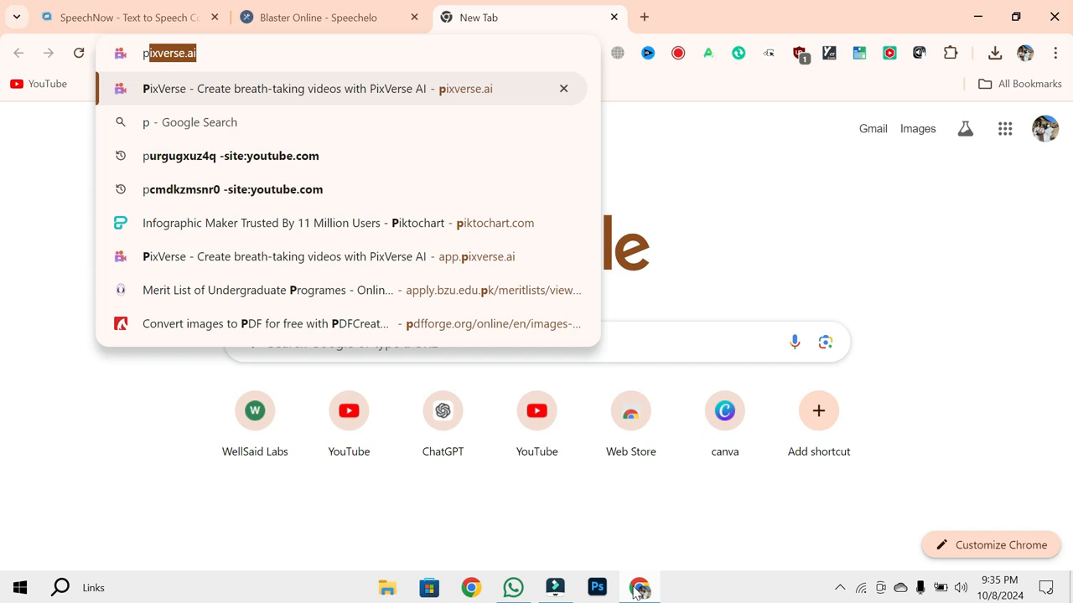
key(Return)
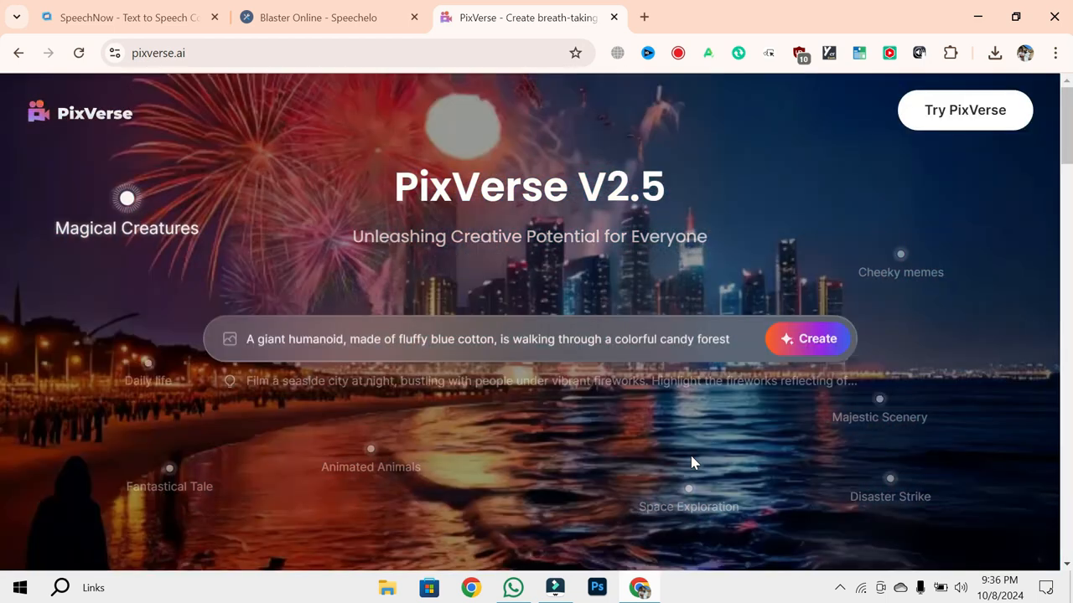
click(985, 104)
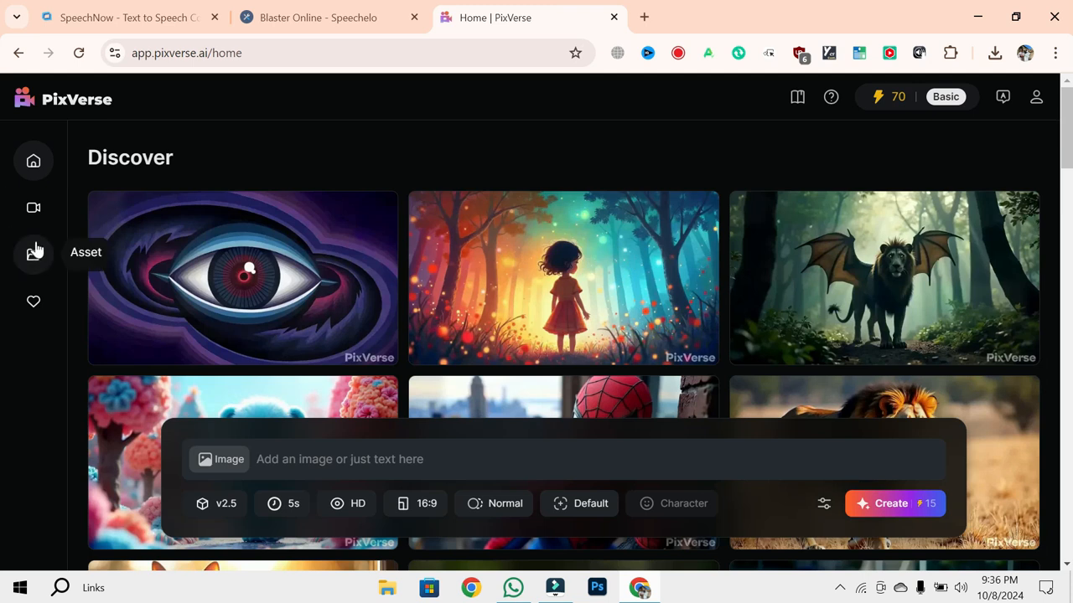
click(34, 209)
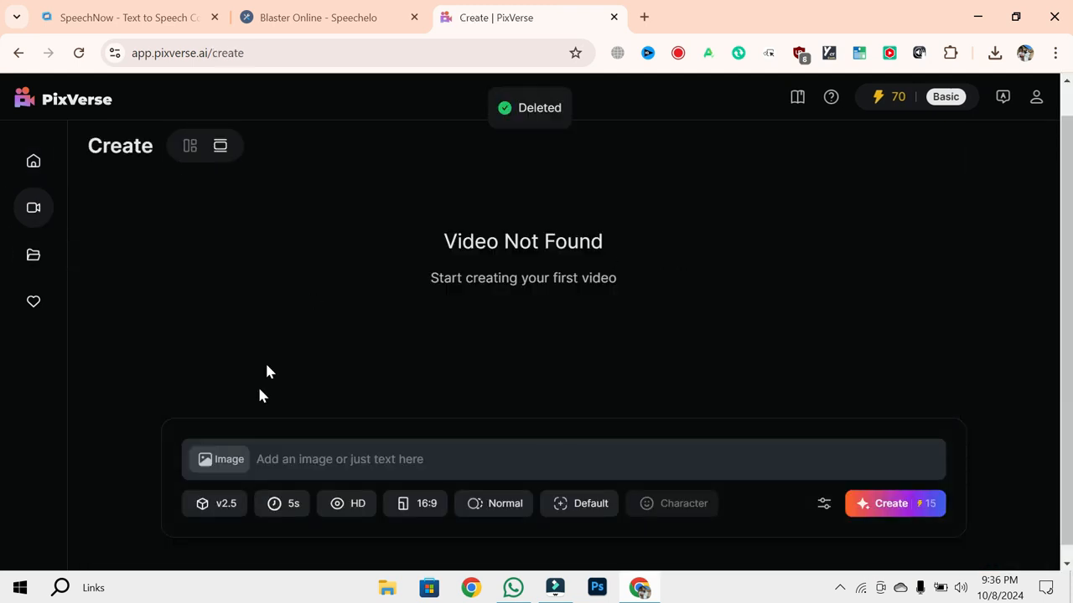
- Upload the lion and dog JPG from the "Laptop PICS OR Data" folder on Local Disk (F:) as the source image
click(227, 464)
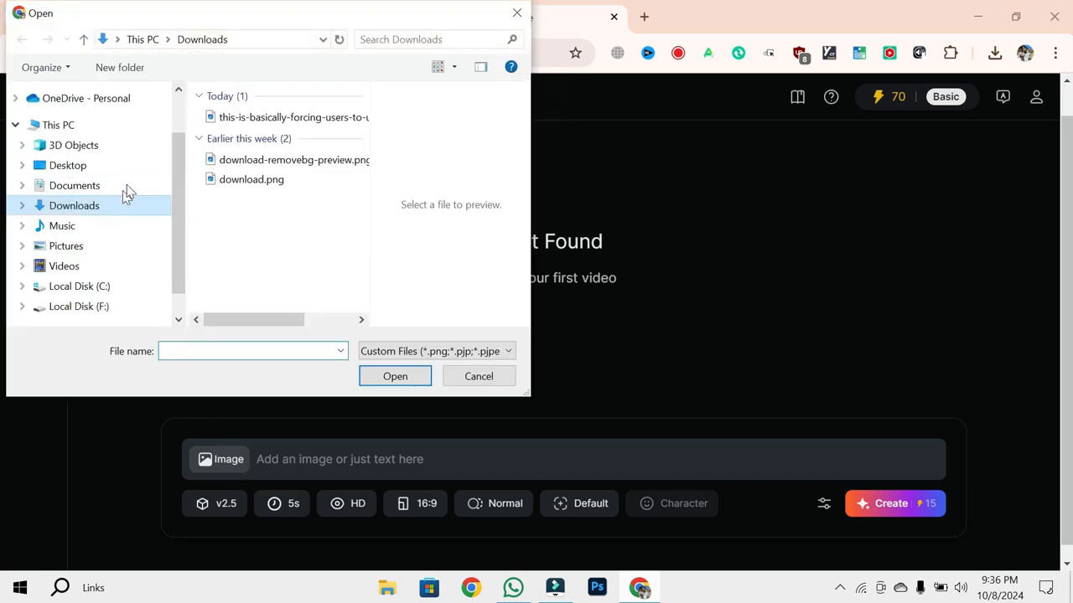
click(105, 309)
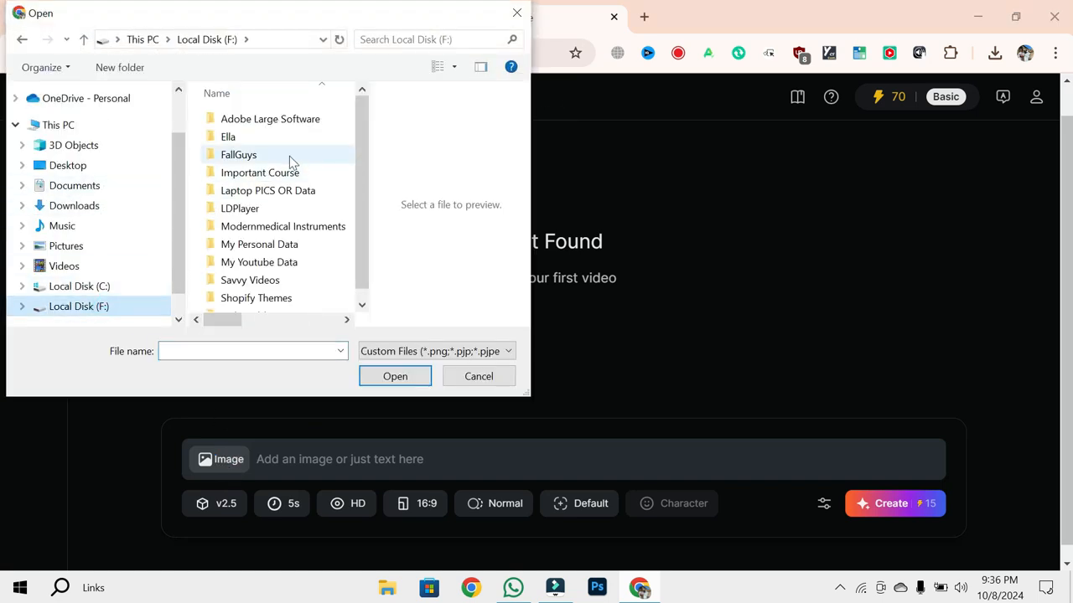
click(301, 190)
double_click(301, 191)
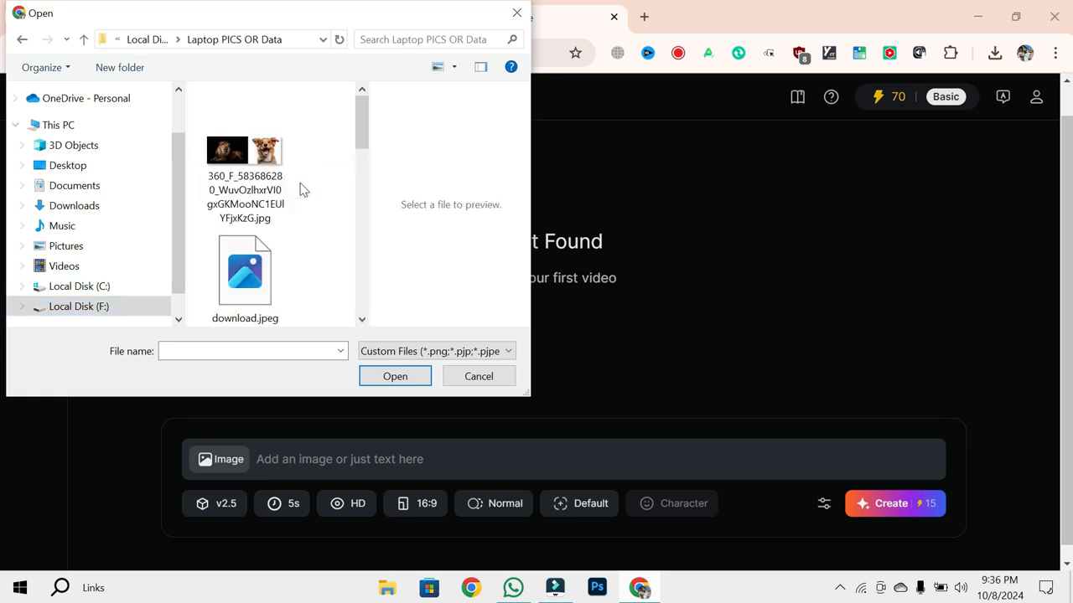
click(232, 161)
double_click(231, 161)
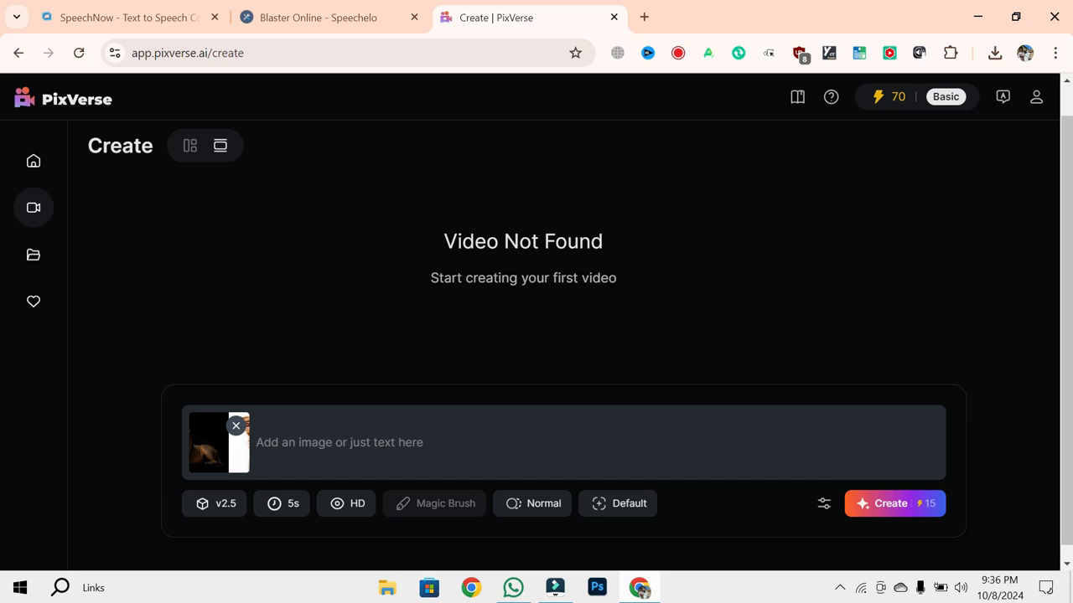
- Enter "move right to left" as the video prompt
text(mov)
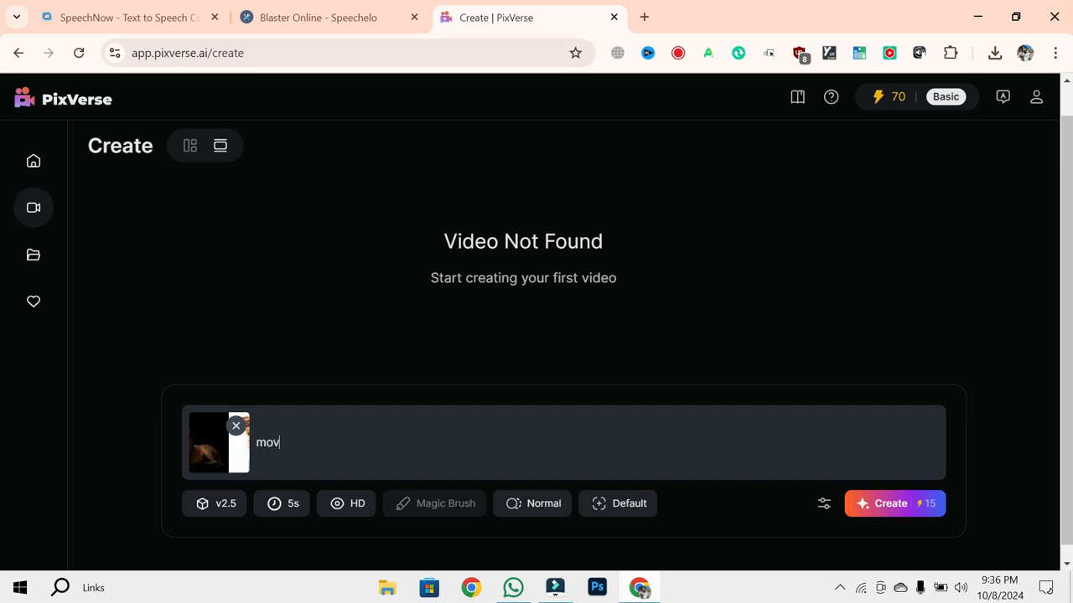
text(e right to left)
- Set the video duration to 10s and choose HD quality
click(285, 512)
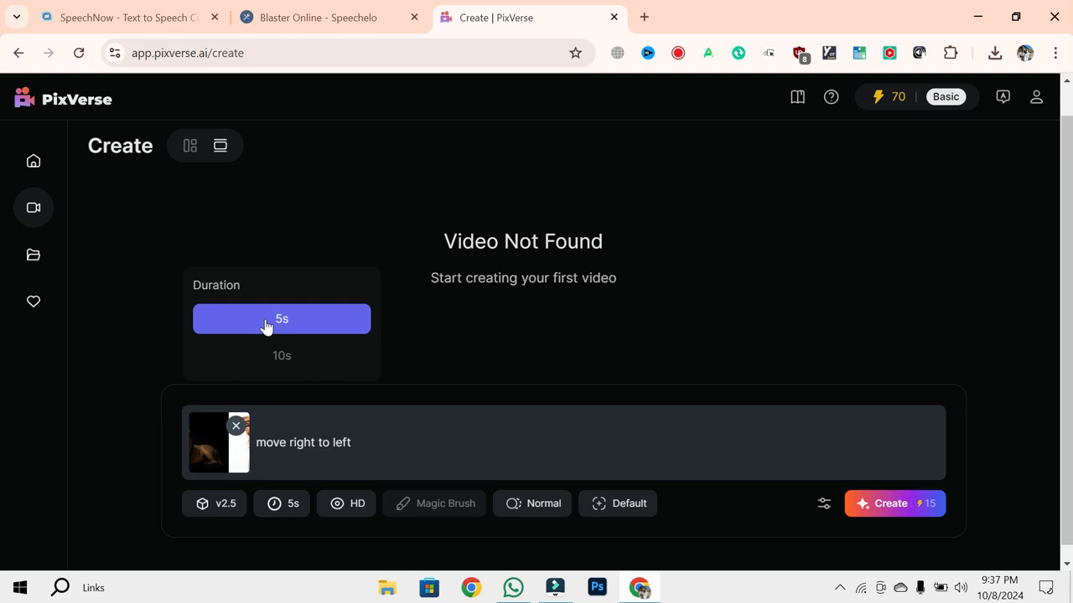
click(283, 356)
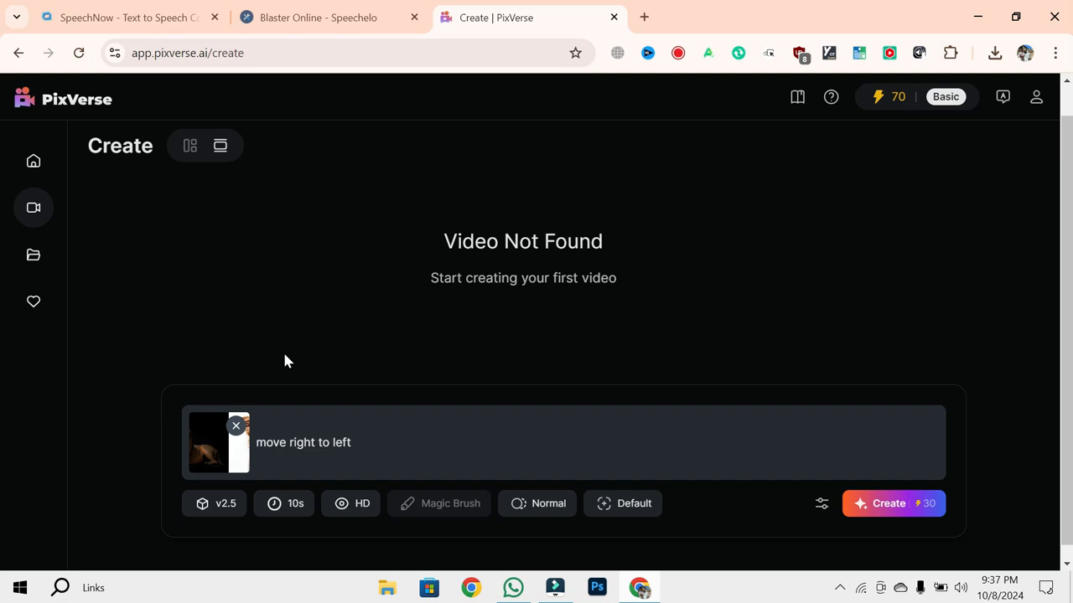
click(361, 513)
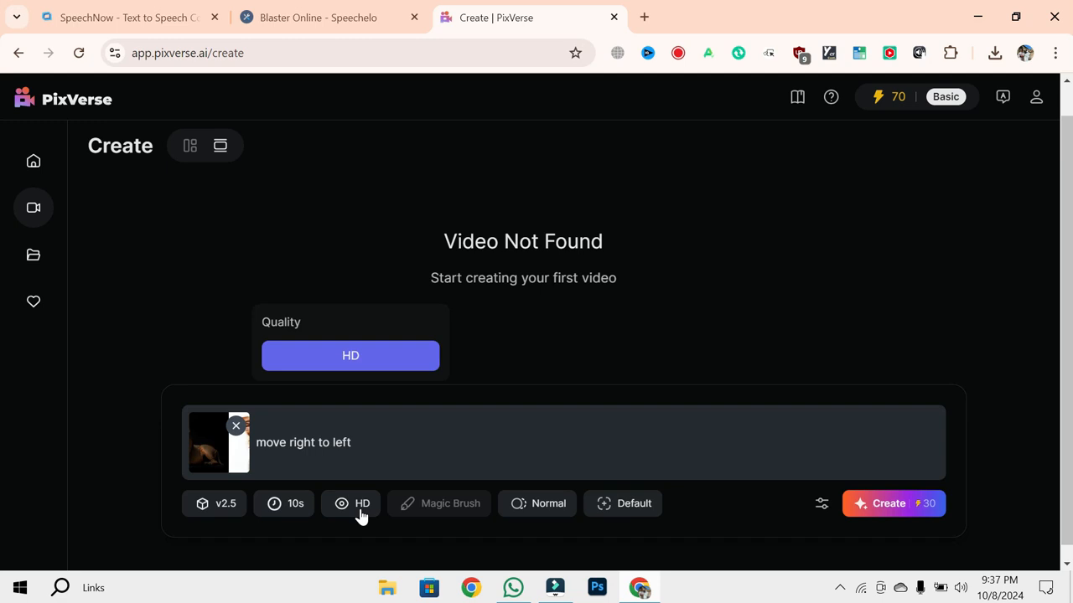
click(342, 358)
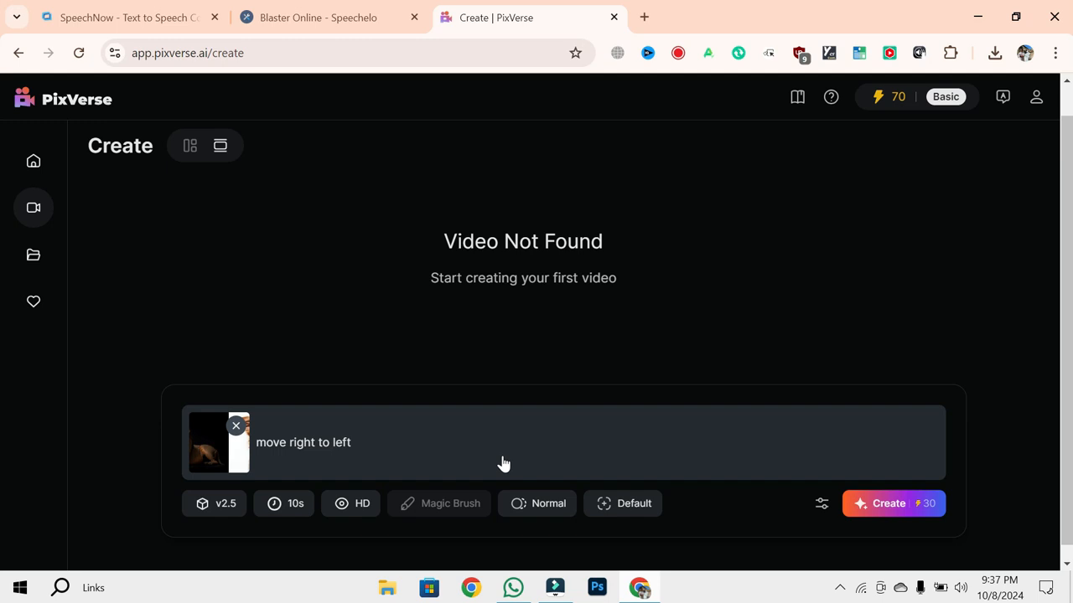
- Examine the Magic Brush editor's eraser and numbered brushes for the uploaded image, and leave it without painting
click(457, 505)
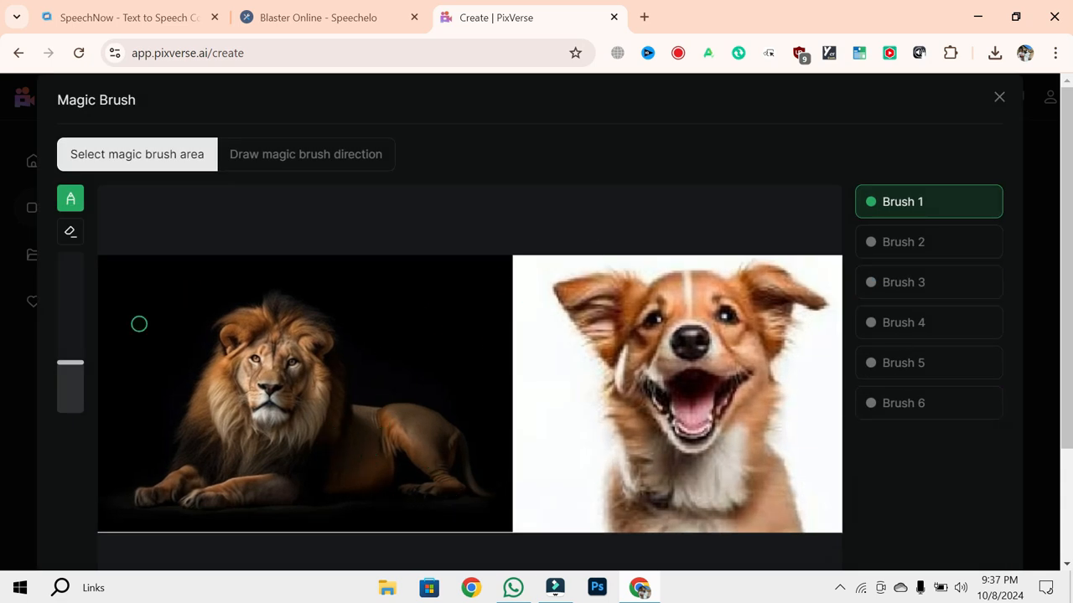
click(70, 234)
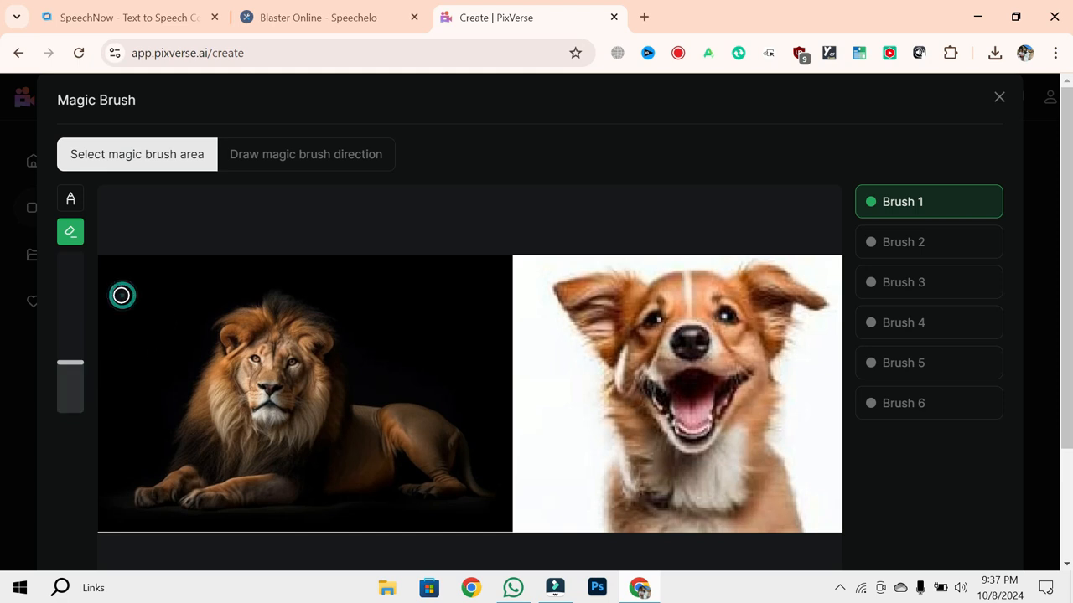
click(920, 258)
click(927, 286)
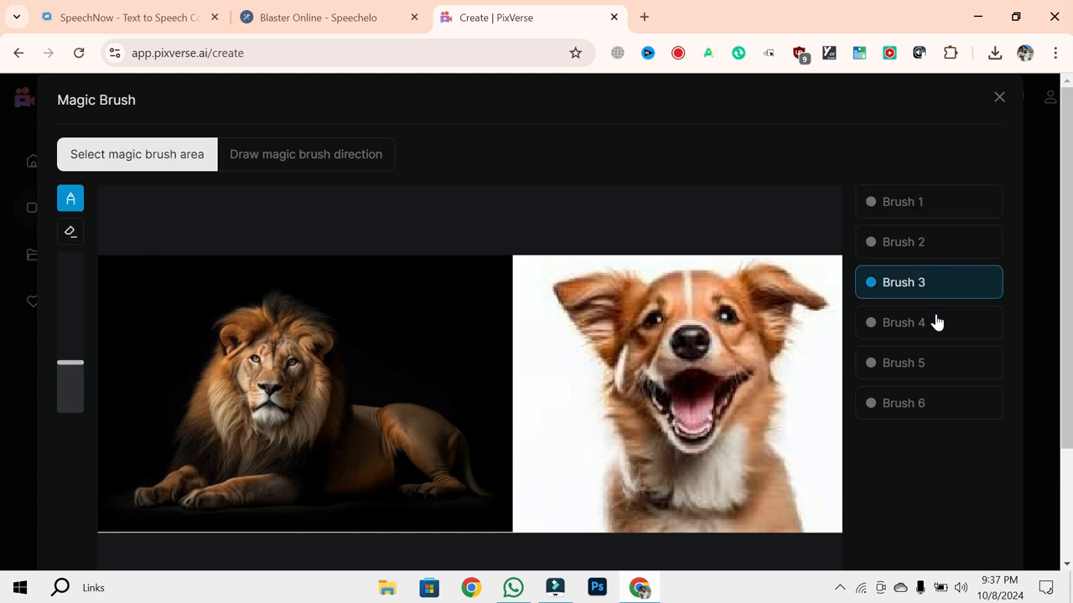
click(936, 328)
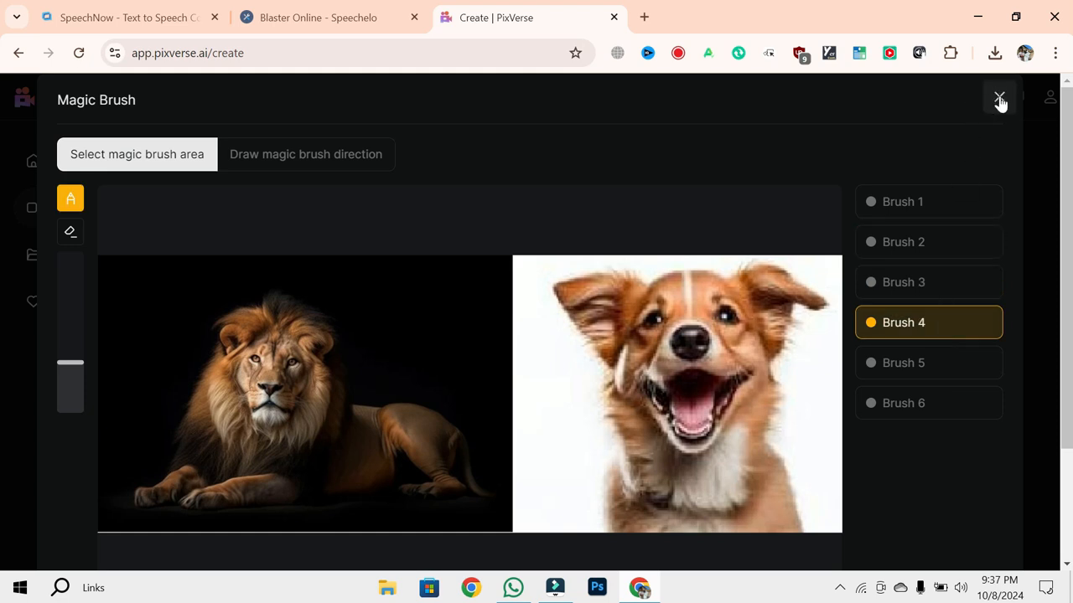
click(1000, 98)
click(672, 352)
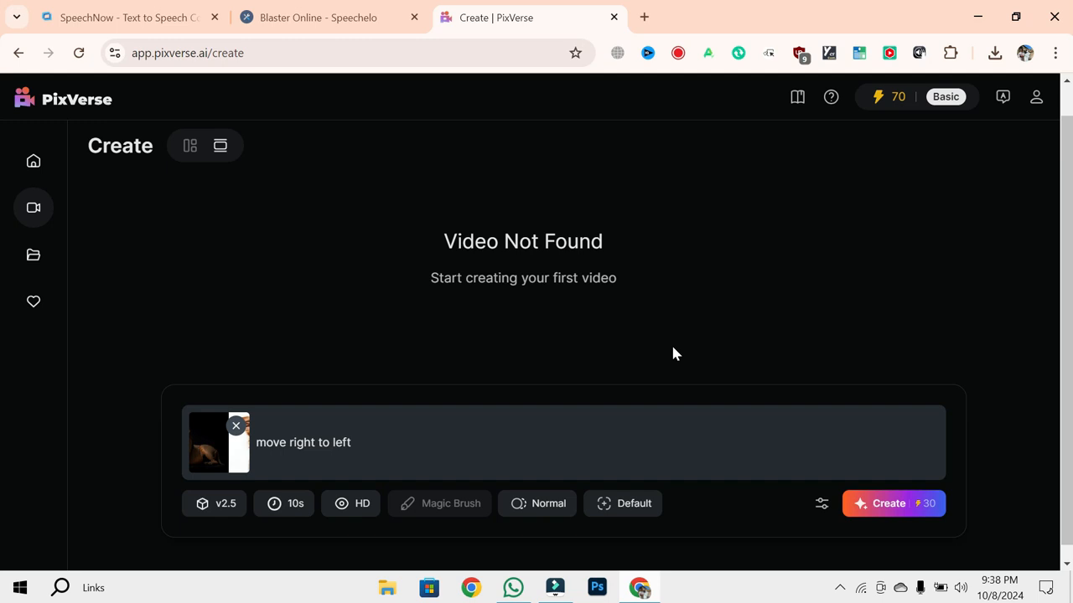
- Generate the video with Normal motion mode and the Zoom In camera movement
click(531, 509)
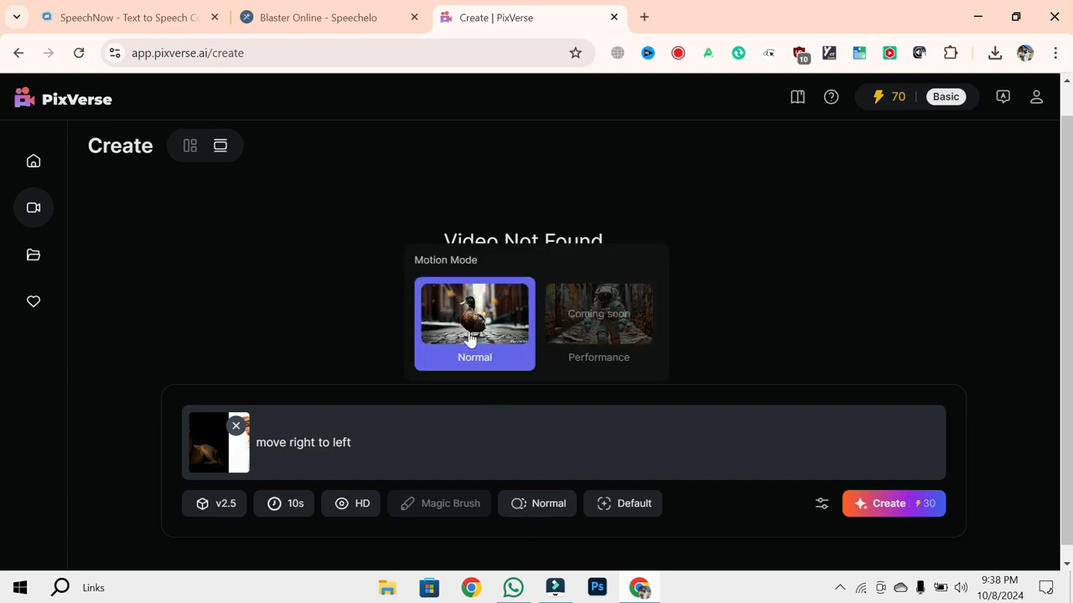
click(597, 337)
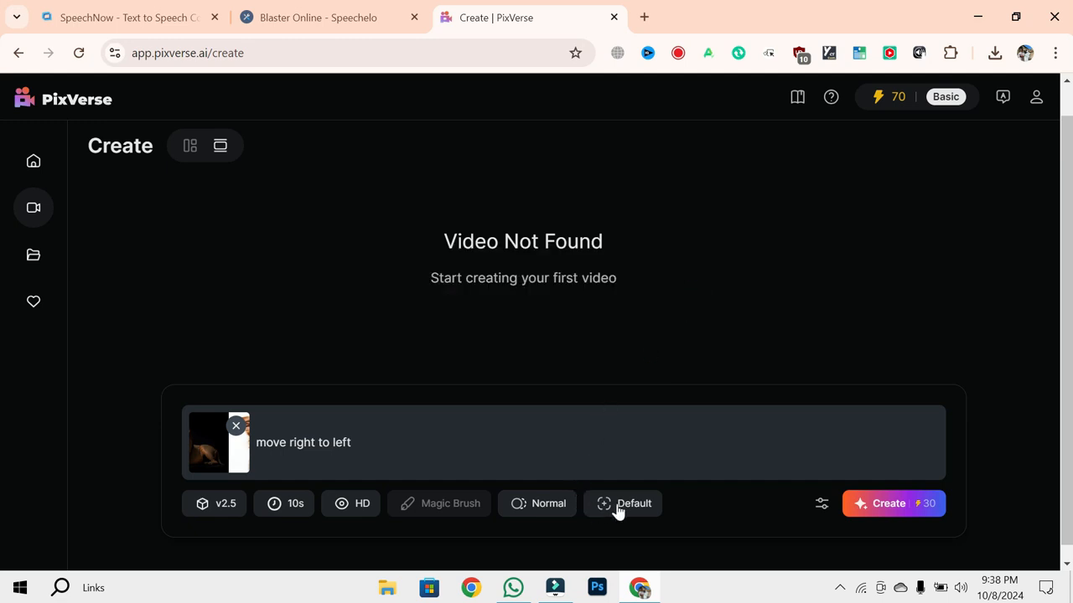
mouse_move(618, 509)
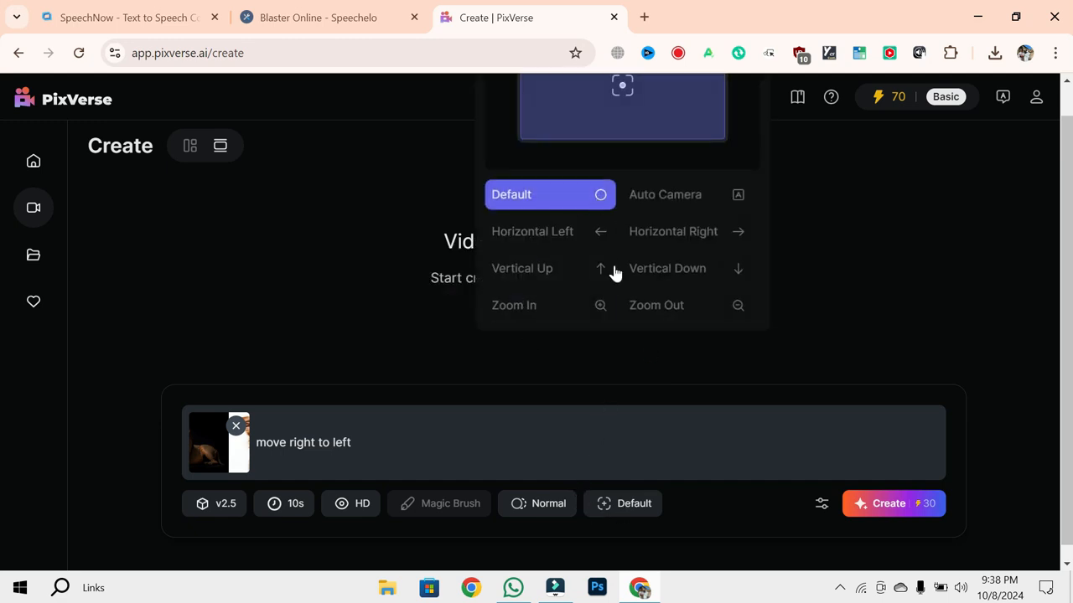
click(519, 309)
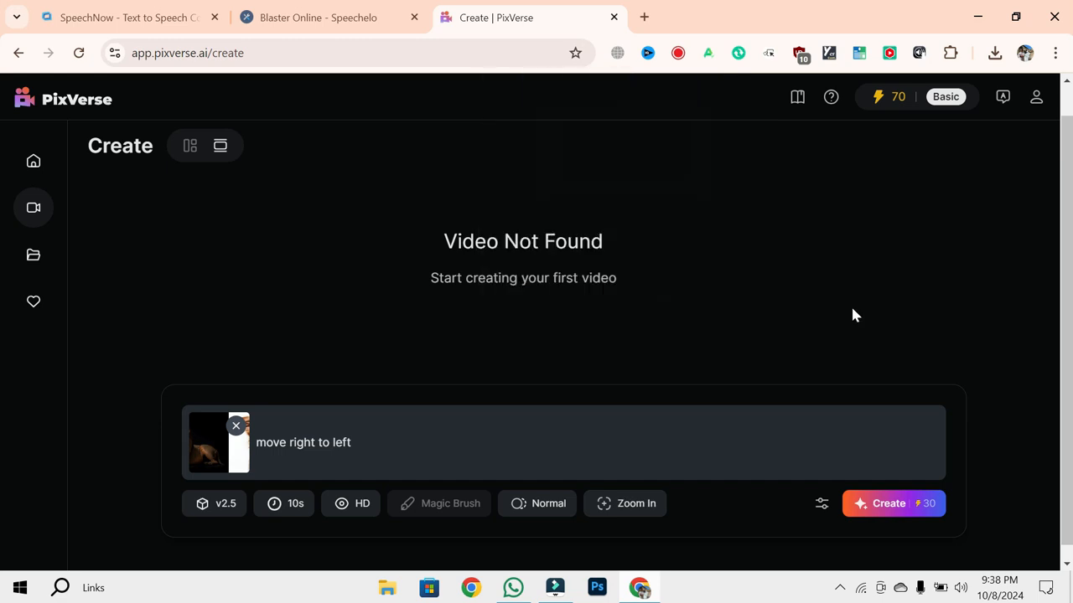
click(887, 509)
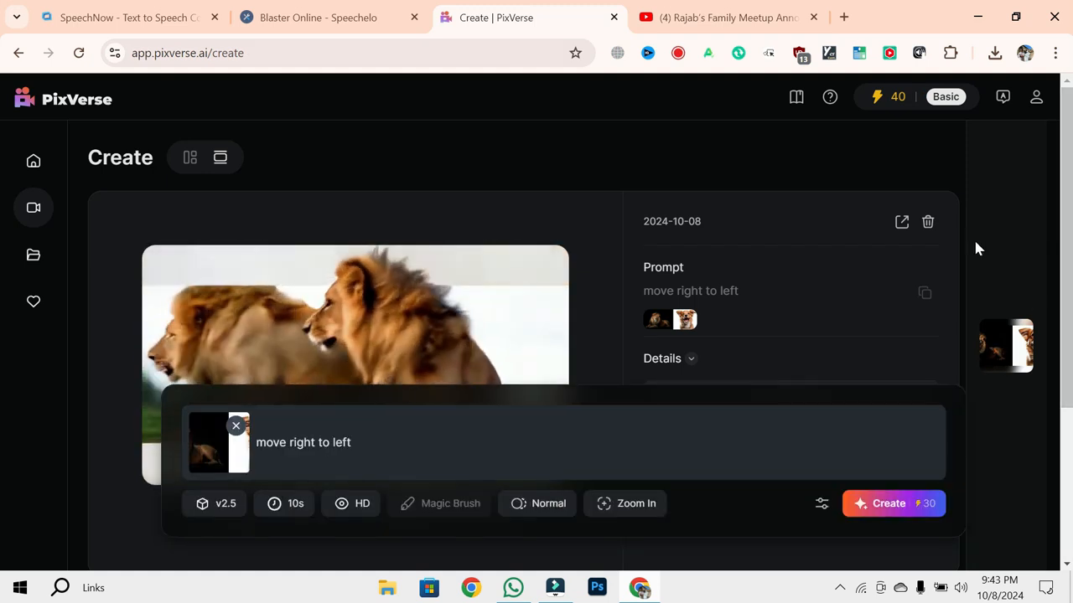
- Review the generated lion video and download it
scroll(1014, 250, down, 2)
scroll(1014, 250, up, 1)
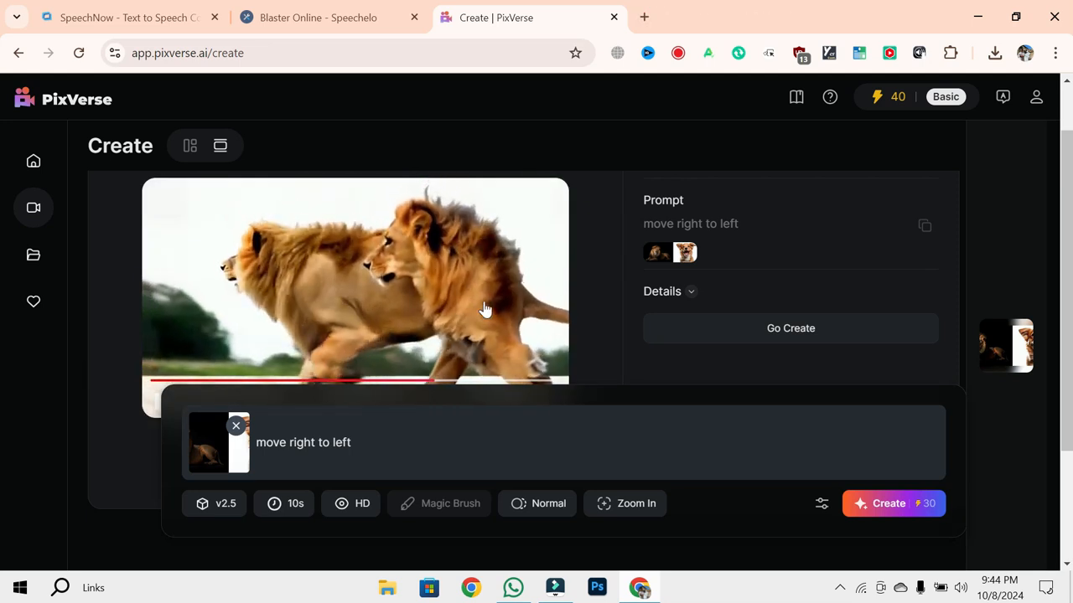
scroll(503, 352, down, 3)
click(422, 281)
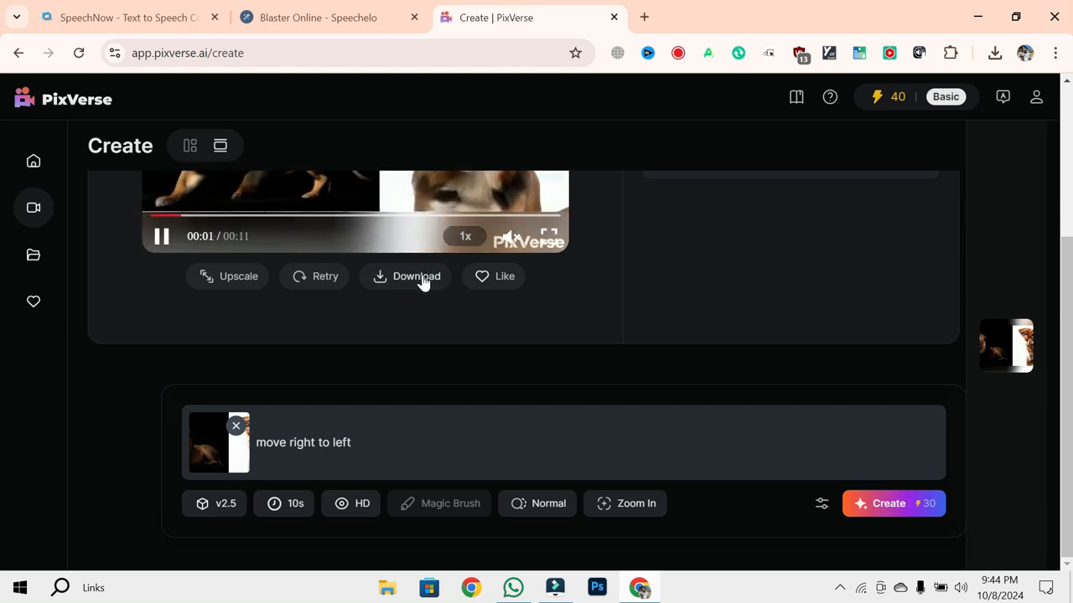
- Open the downloaded MP4 in the video player and replay it from the beginning
click(997, 53)
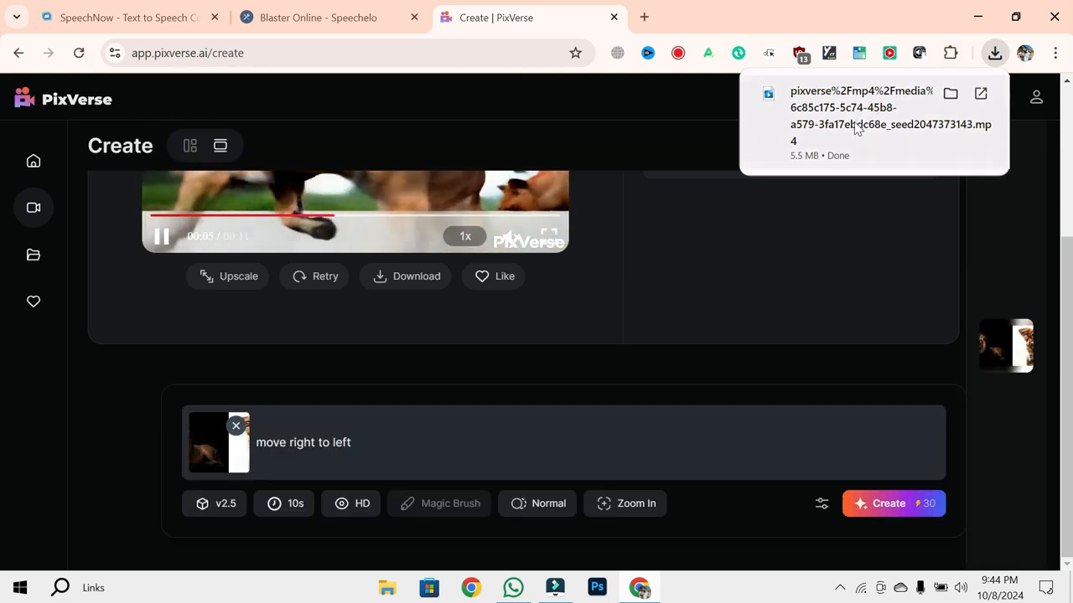
click(857, 126)
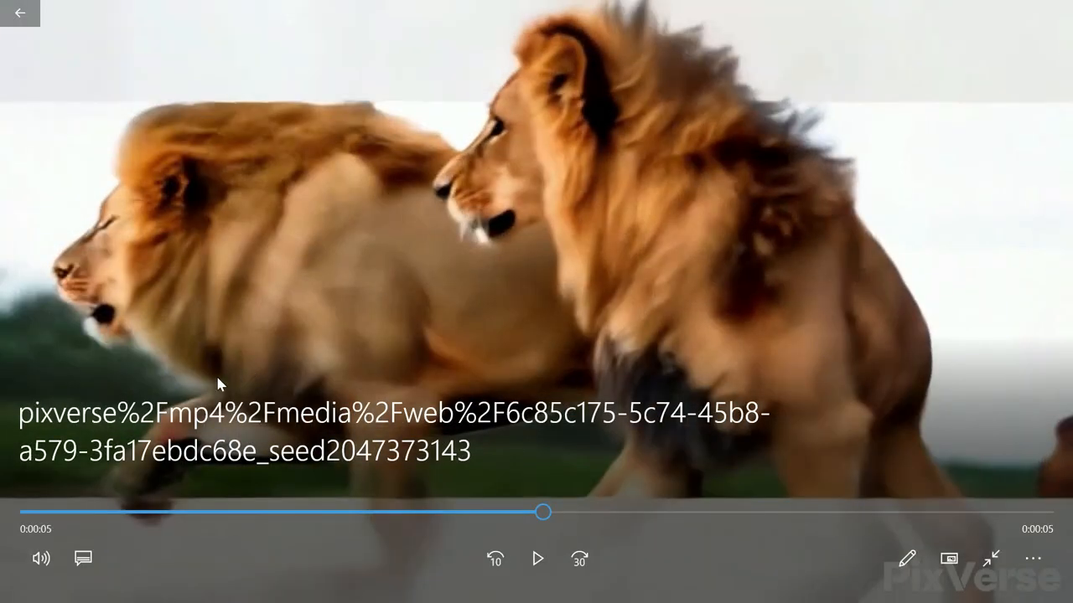
click(26, 515)
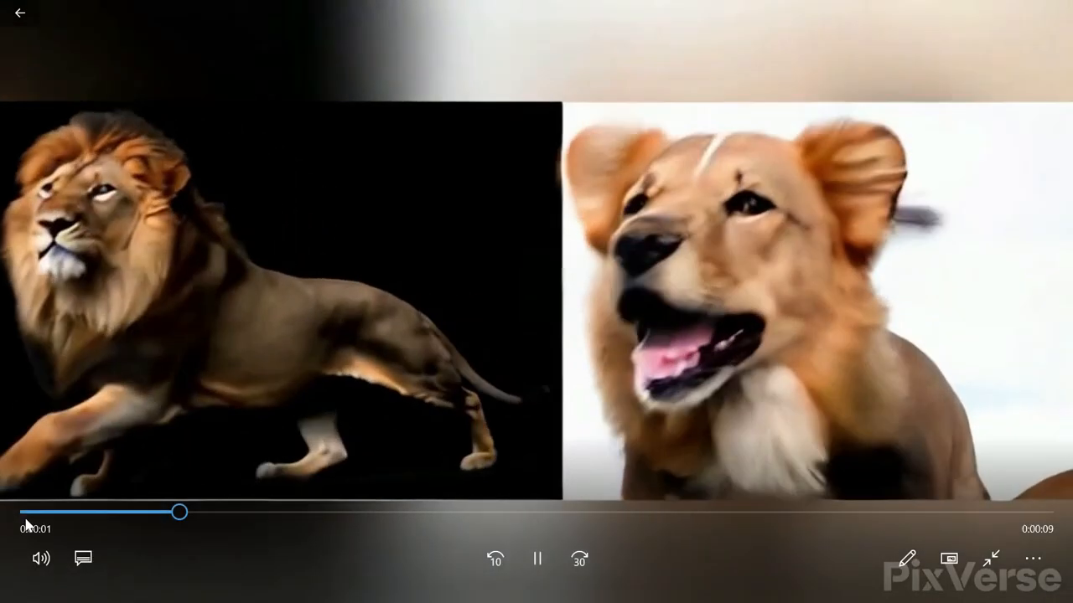
key(space)
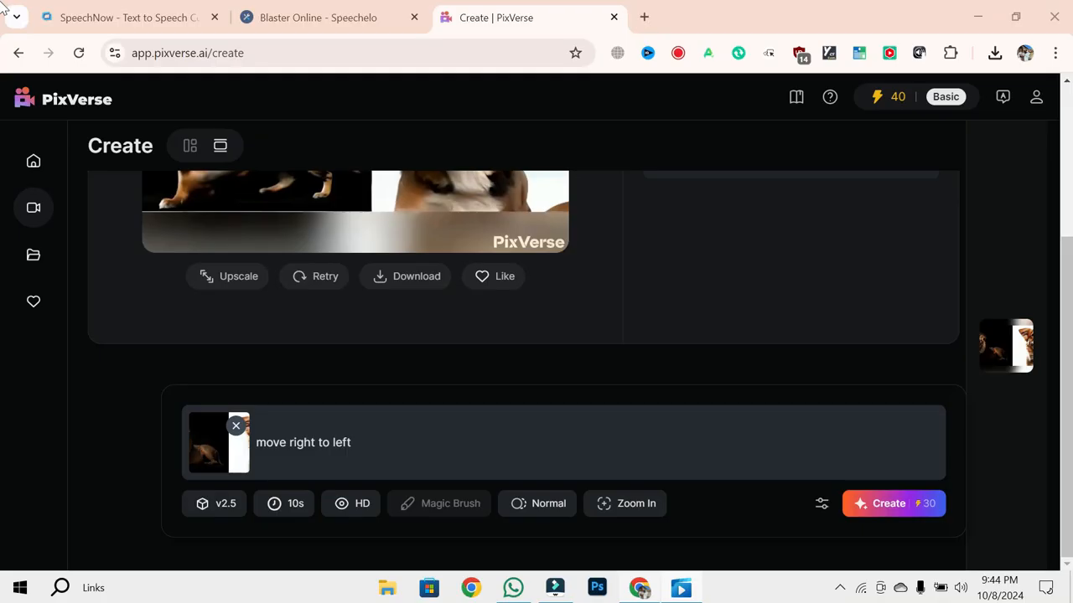
- Delete the generated "move right to left" video from the PixVerse creation page
scroll(489, 333, up, 2)
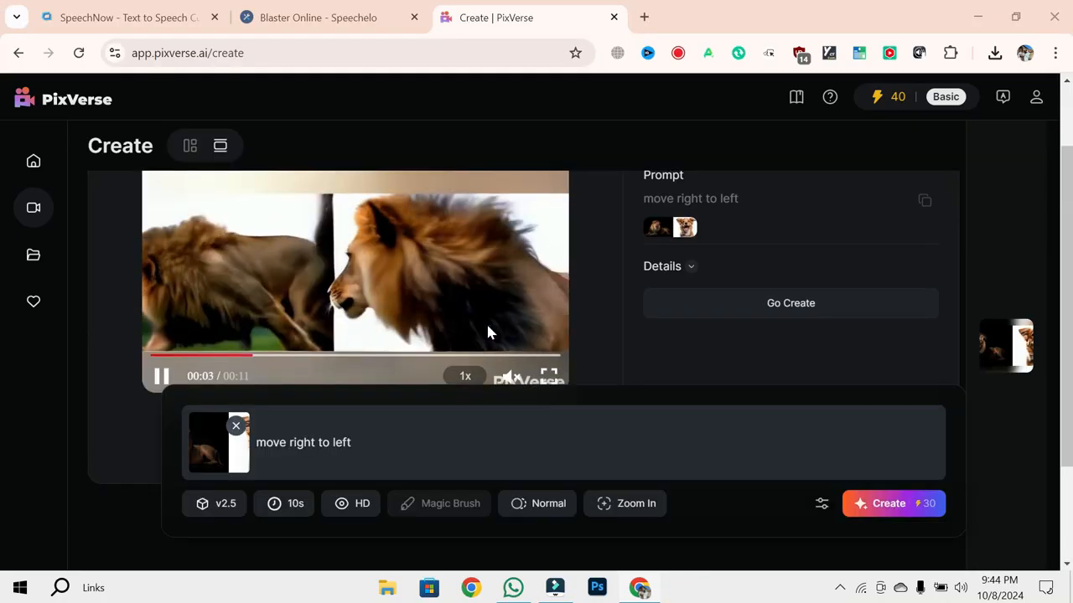
scroll(489, 332, down, 1)
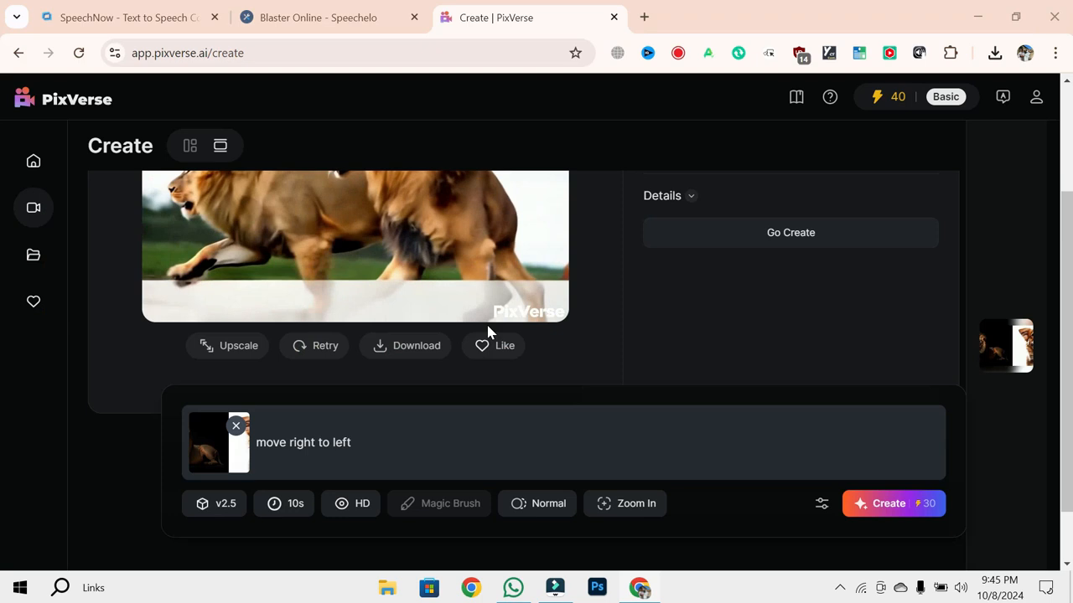
scroll(994, 263, up, 2)
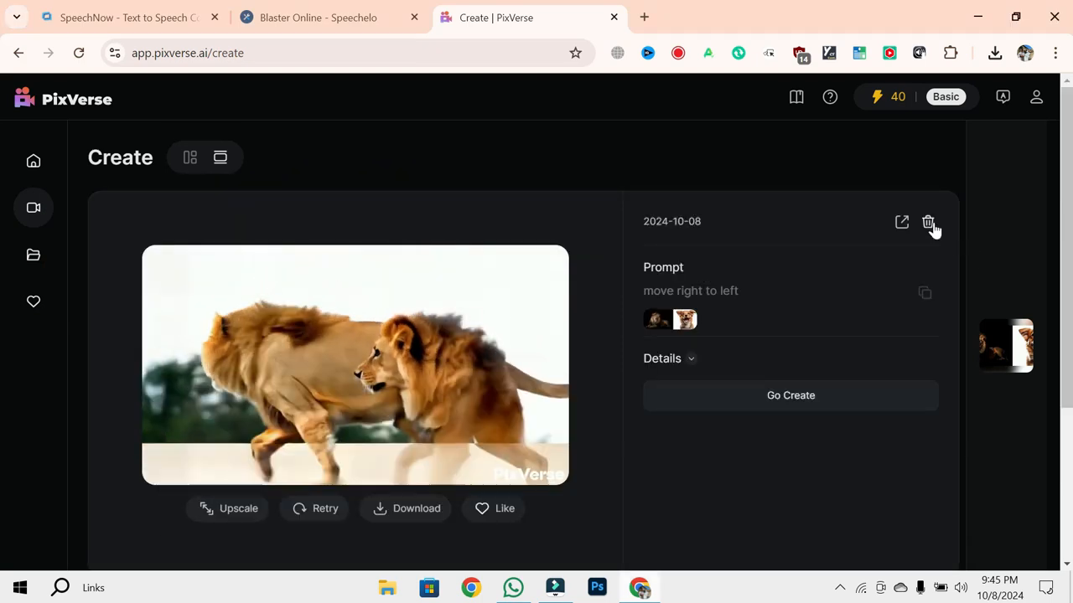
click(928, 223)
click(680, 256)
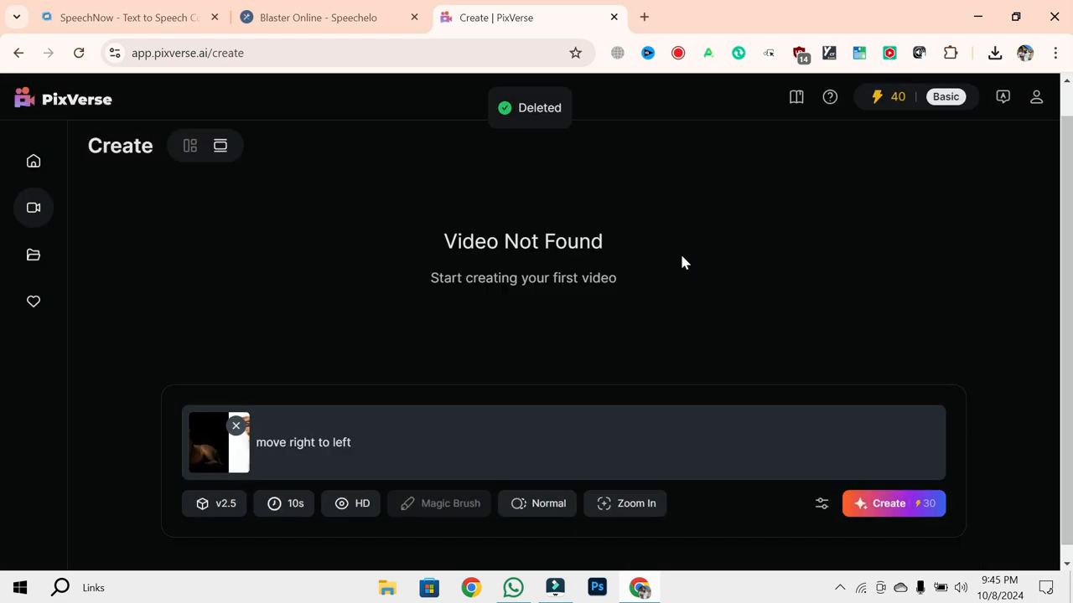
- Replace the source image with the tiger-hoodie lake photo from My Personal Data on Local Disk (F:), and set the prompt to "up down"
click(235, 426)
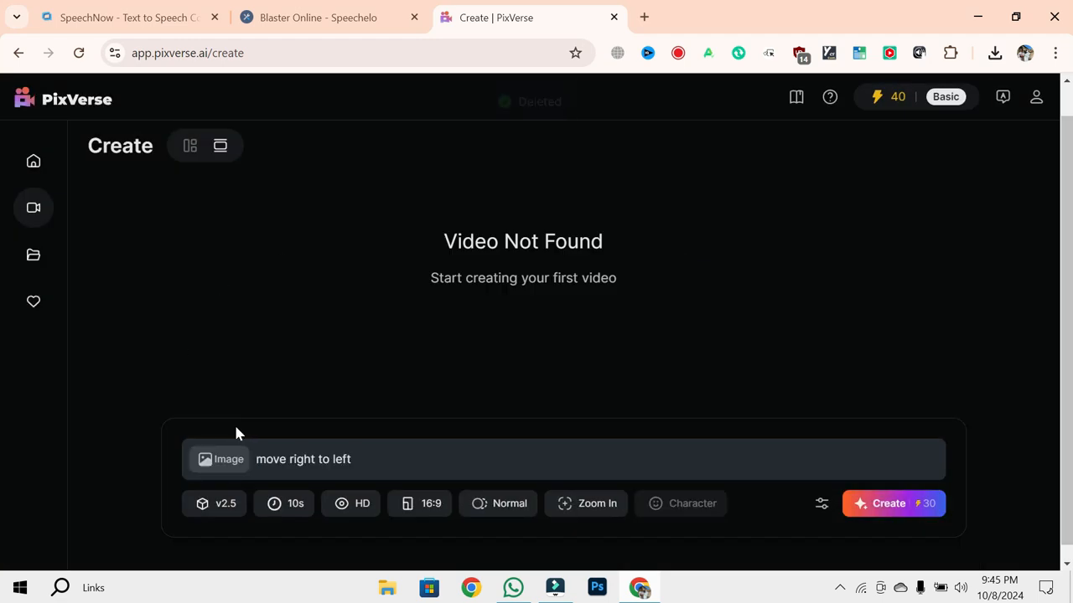
click(224, 467)
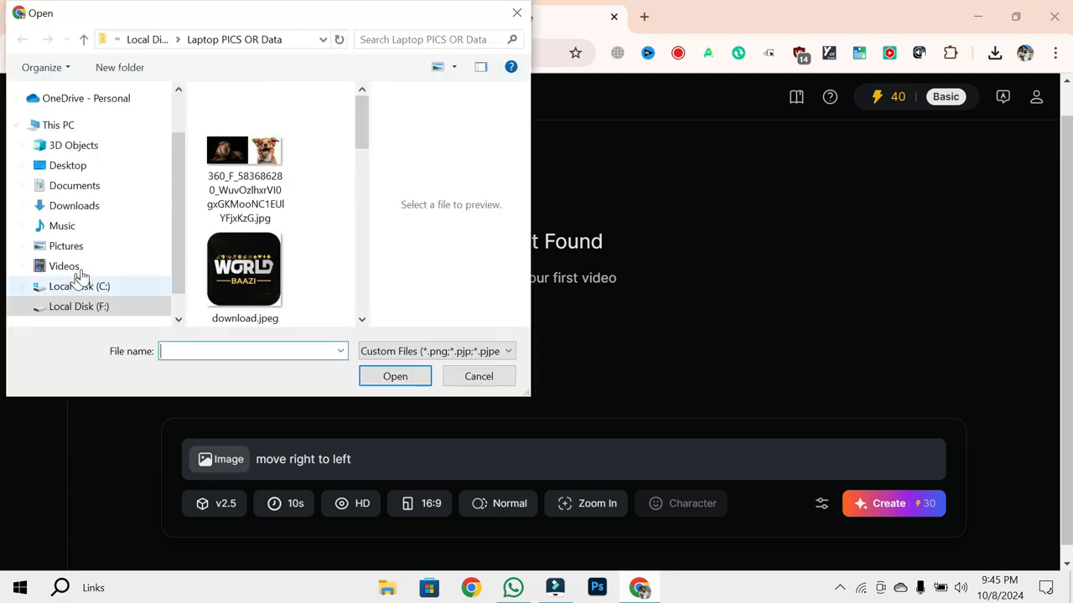
click(80, 307)
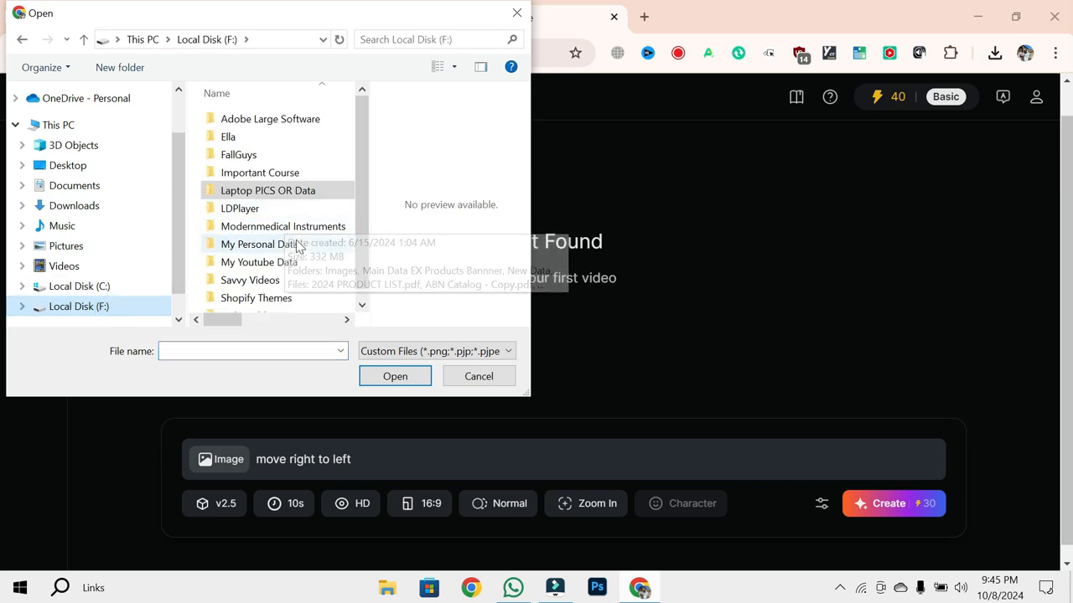
double_click(268, 244)
double_click(239, 241)
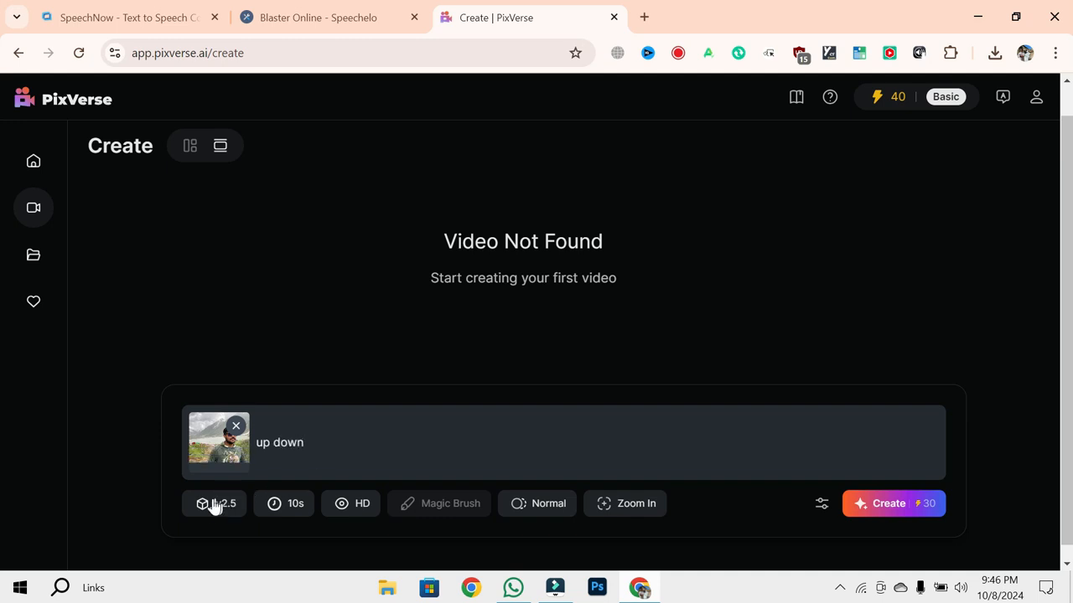
- Set the video duration to 5s and check the available quality options, keeping HD
click(274, 508)
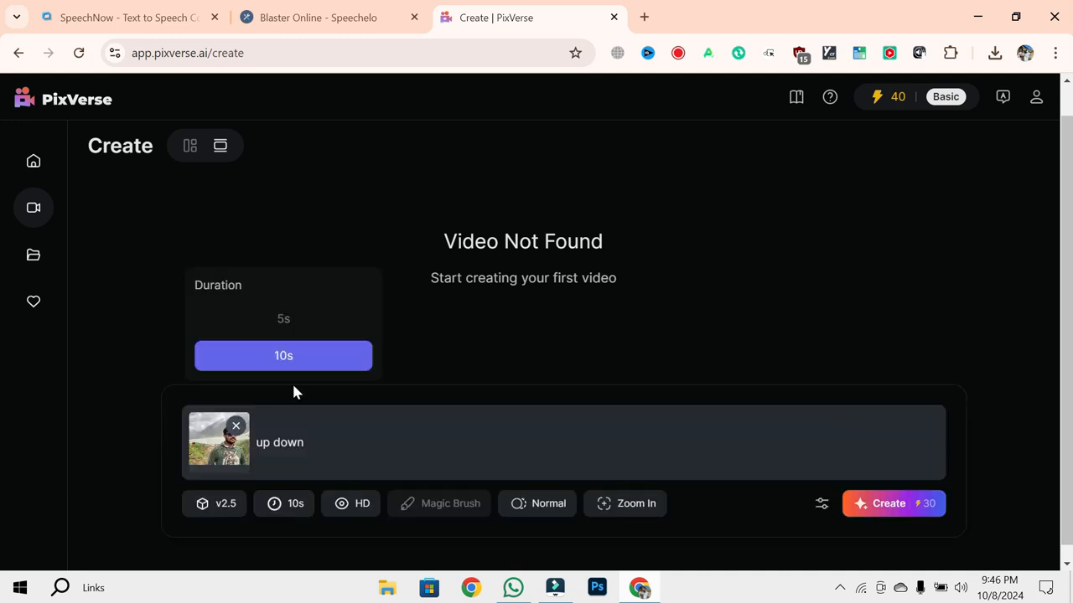
click(303, 325)
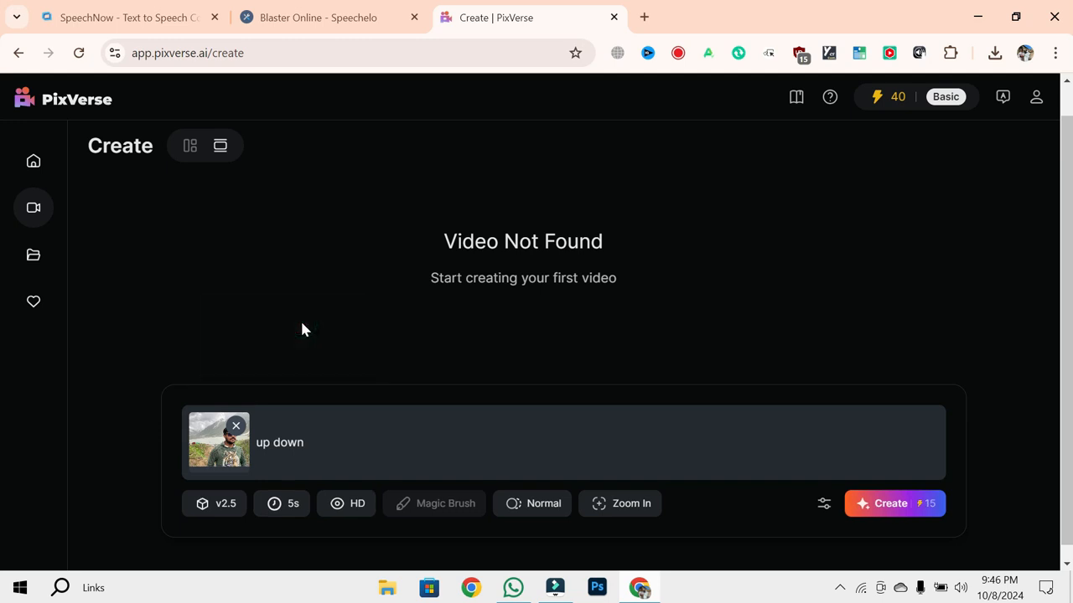
click(350, 506)
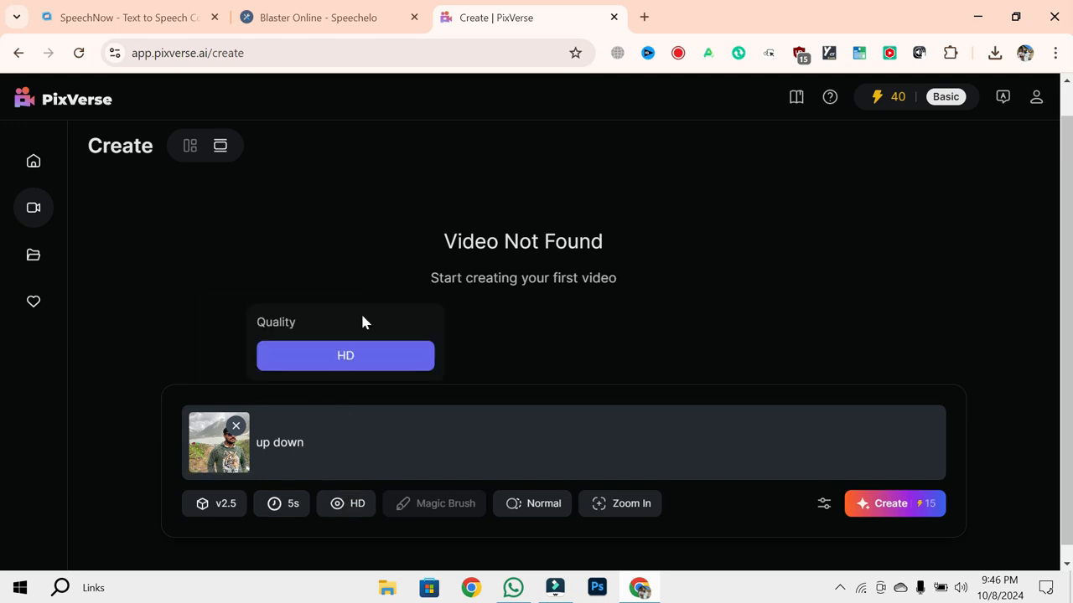
click(366, 266)
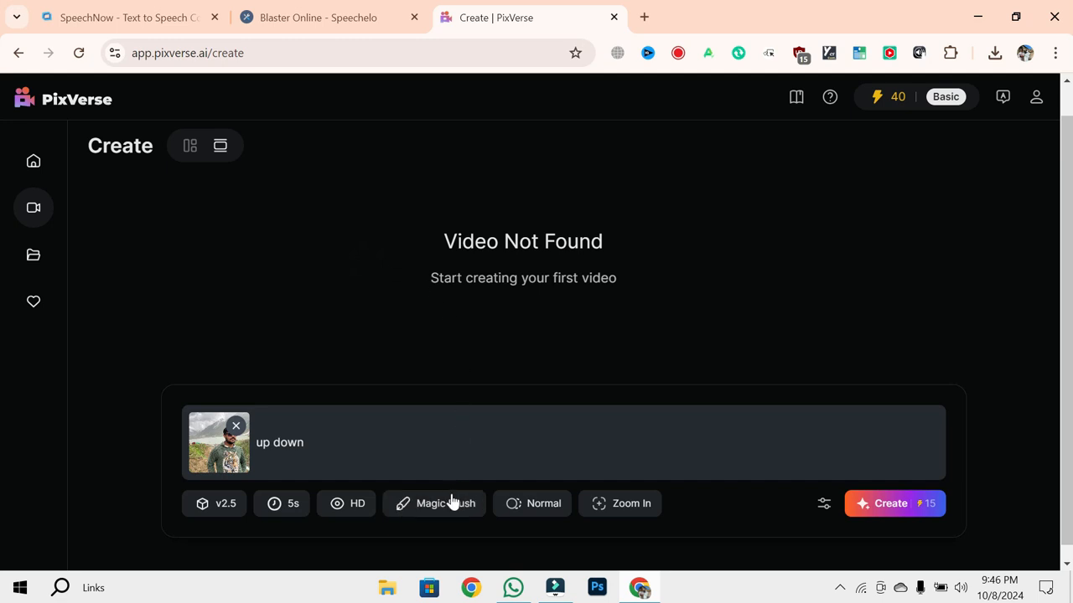
- Try to apply a Magic Brush area on the sky at the photo's edge with Brush 2 selected, and exit without saving
click(451, 502)
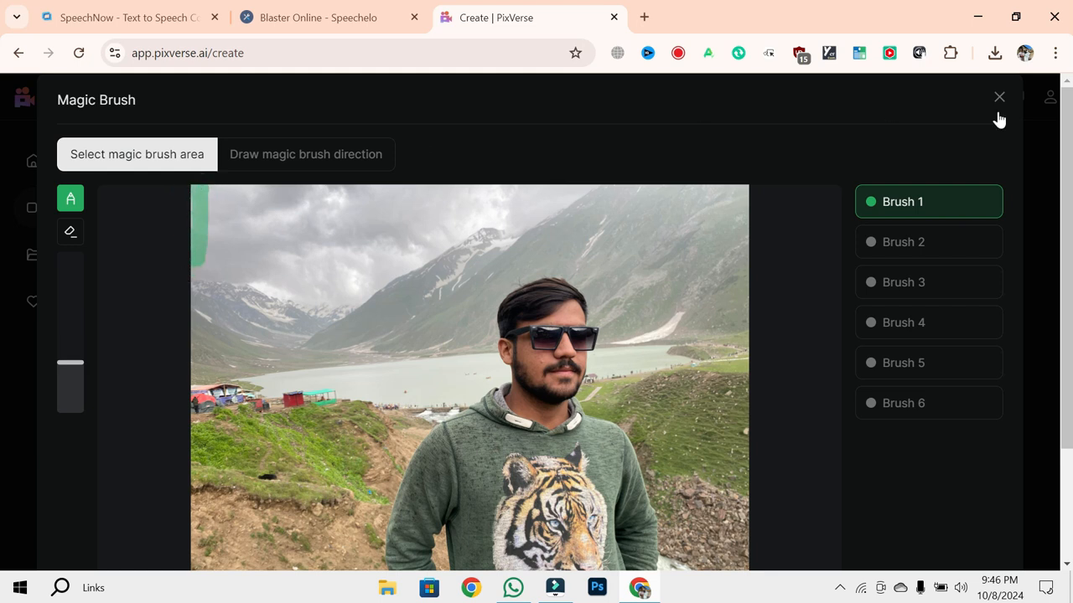
click(926, 240)
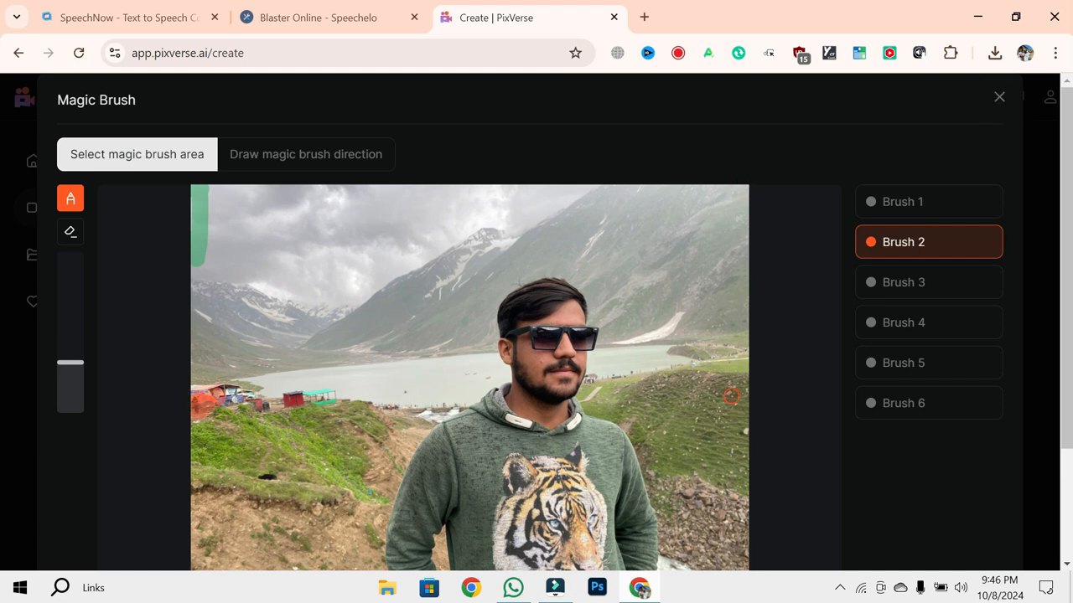
scroll(730, 395, down, 2)
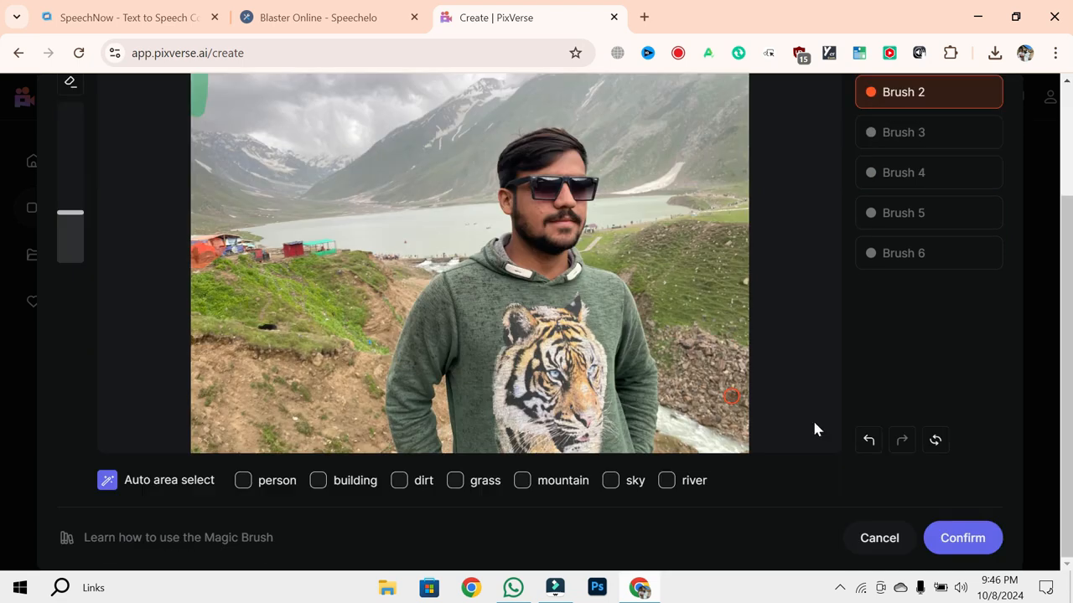
click(963, 540)
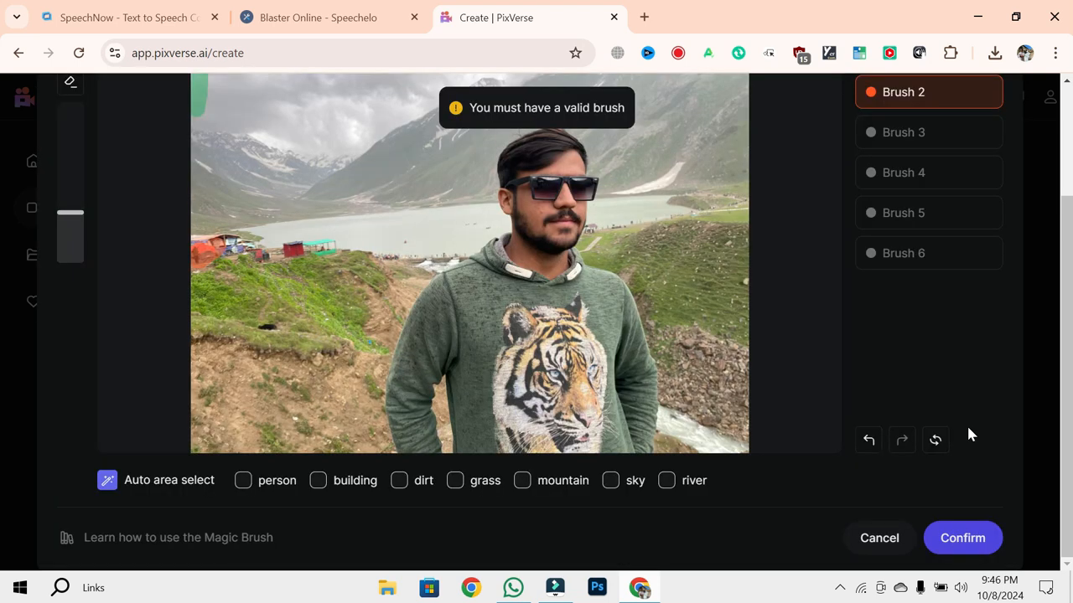
scroll(968, 427, up, 2)
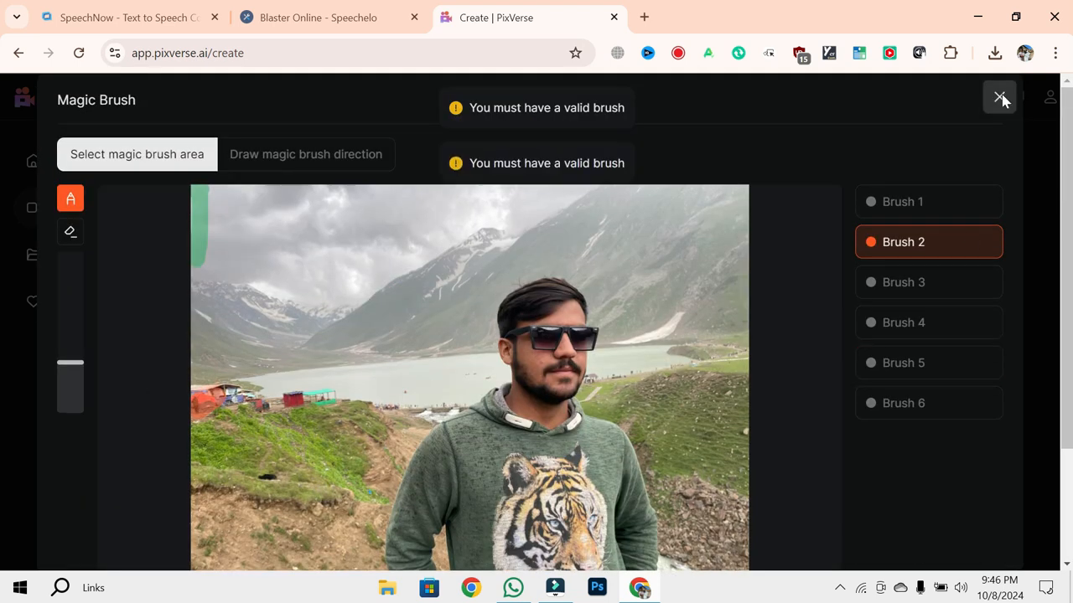
click(1000, 97)
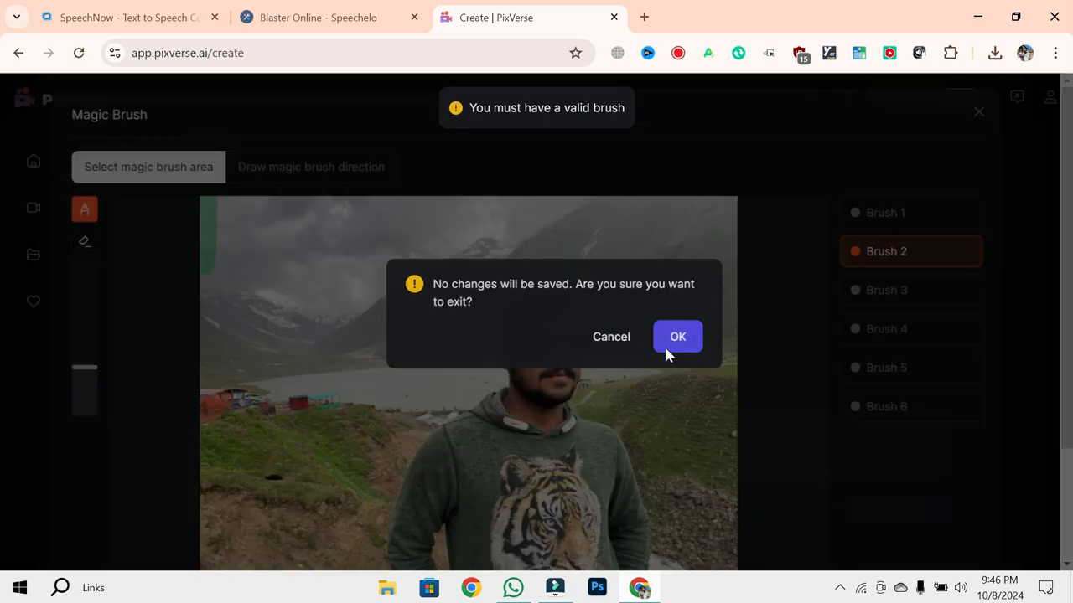
click(665, 347)
- Set the camera movement to Zoom Out and generate the video
click(633, 505)
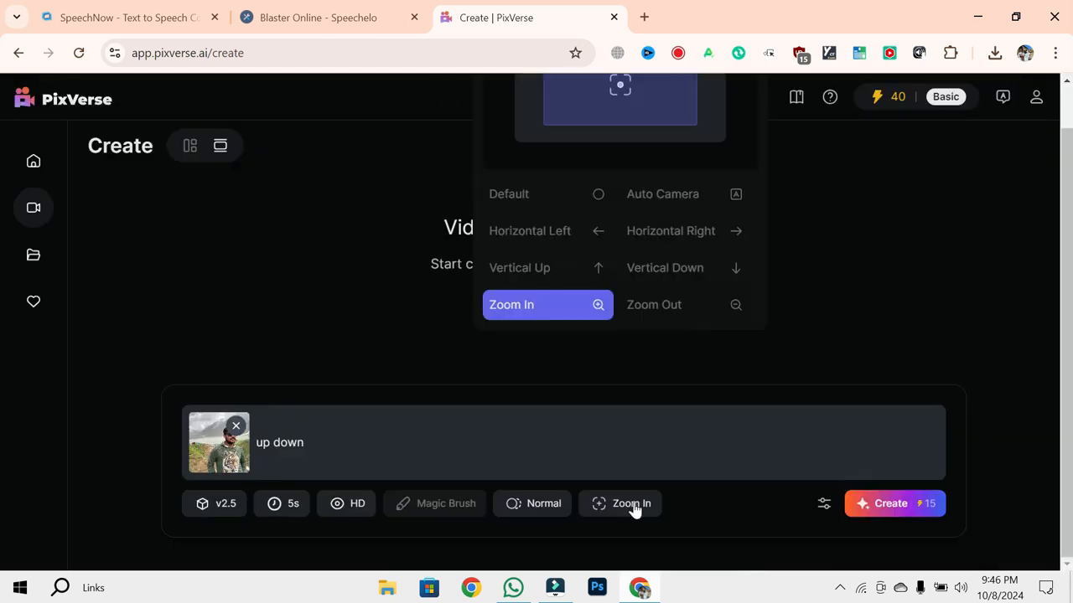
click(697, 311)
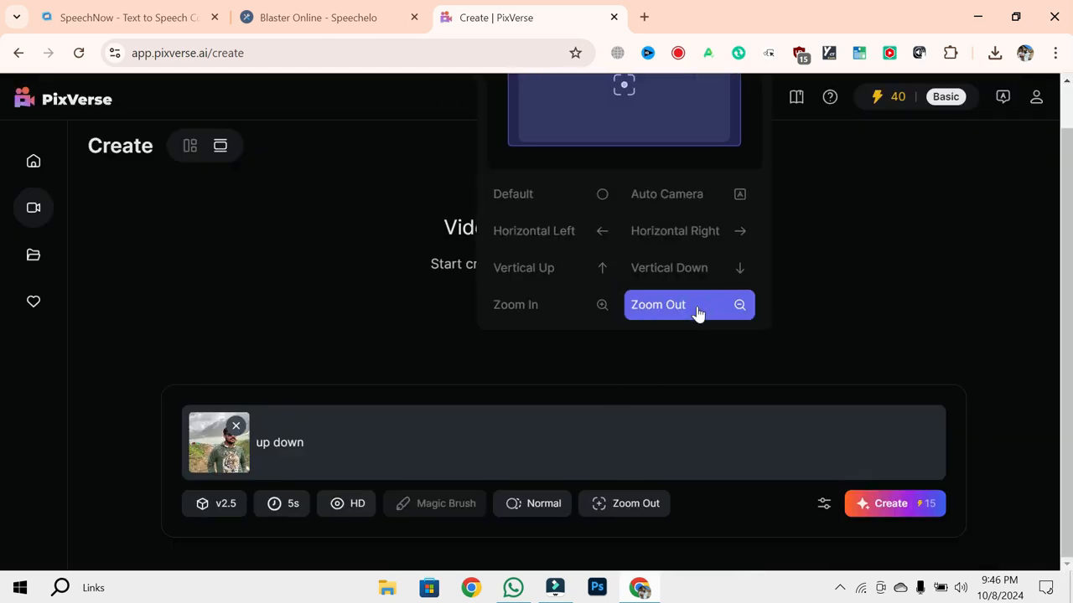
click(892, 507)
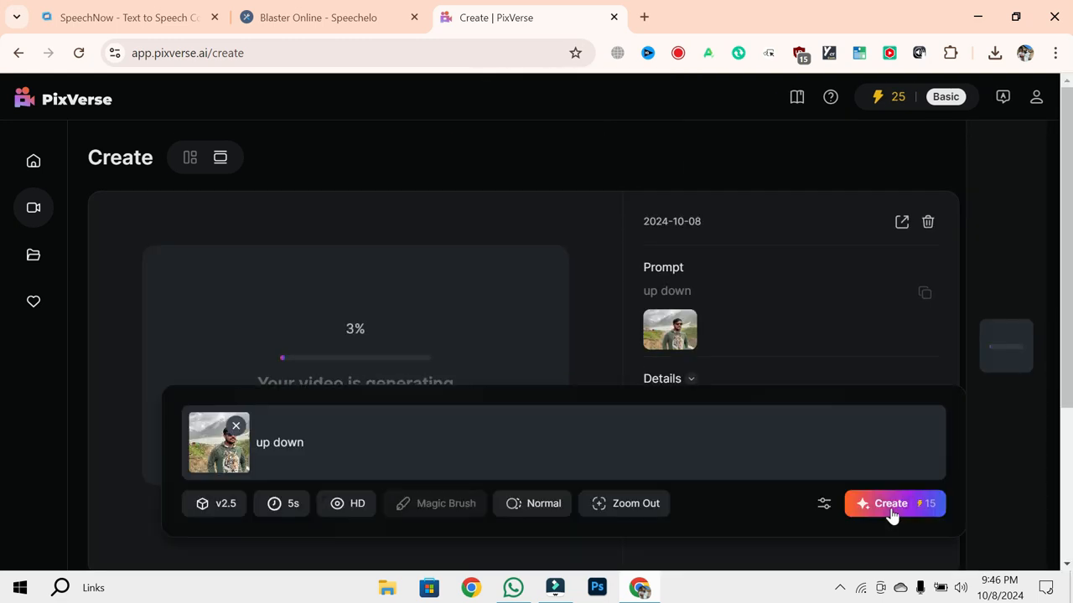
click(837, 594)
click(837, 594)
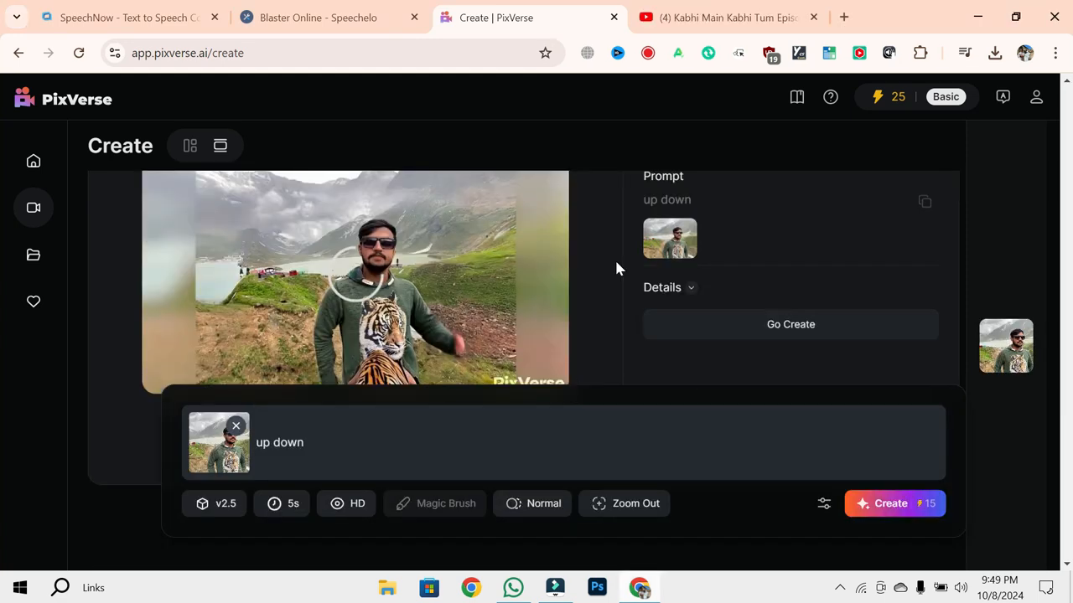
- Review the generated "up down" video, including in full screen, and download it
scroll(615, 259, down, 2)
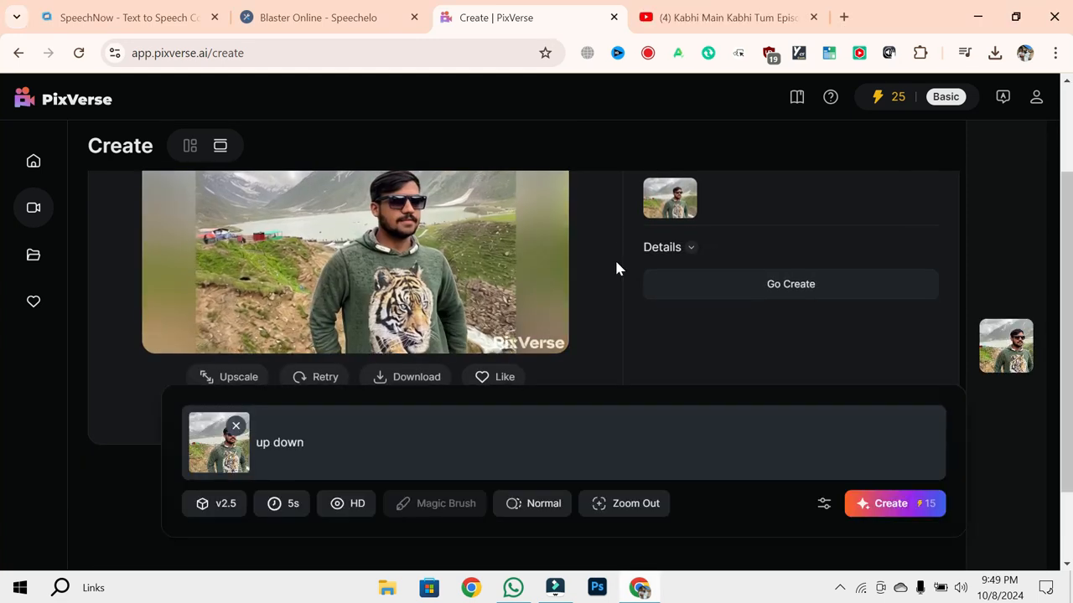
scroll(616, 268, up, 1)
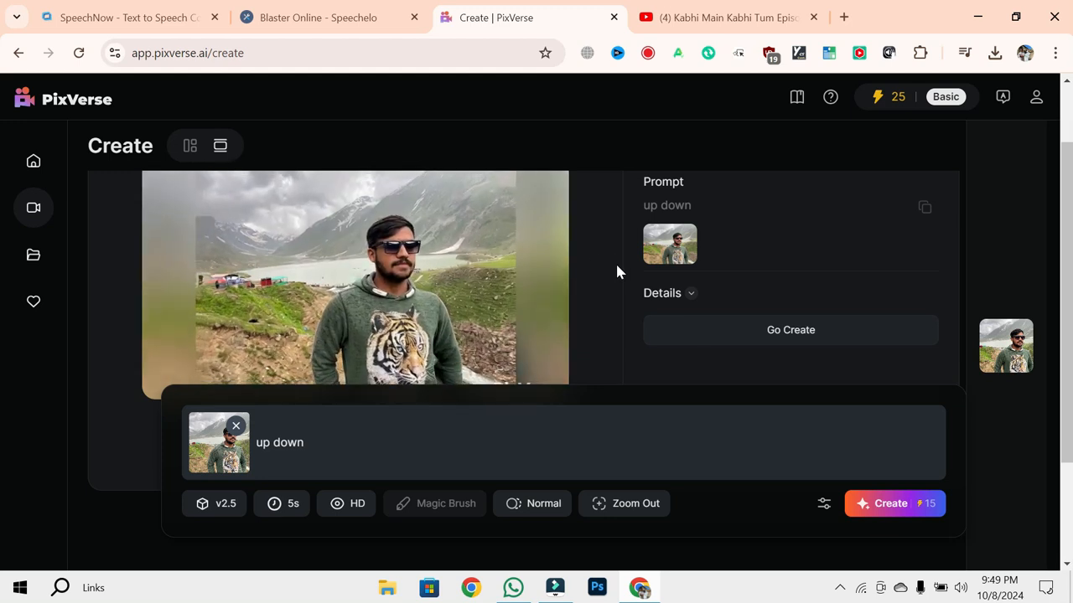
scroll(616, 271, down, 2)
scroll(433, 276, up, 1)
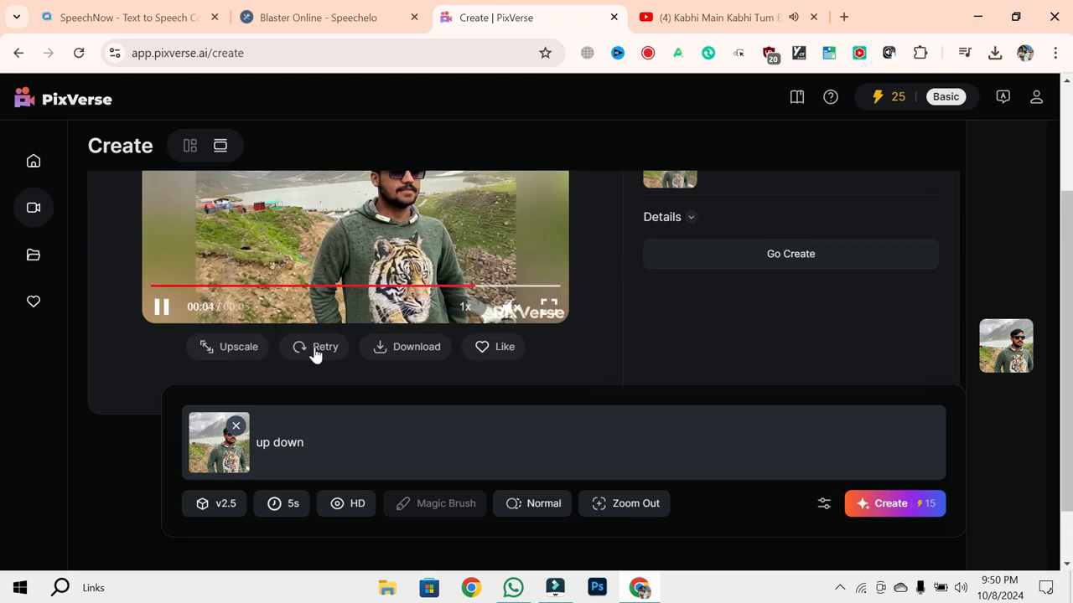
click(400, 346)
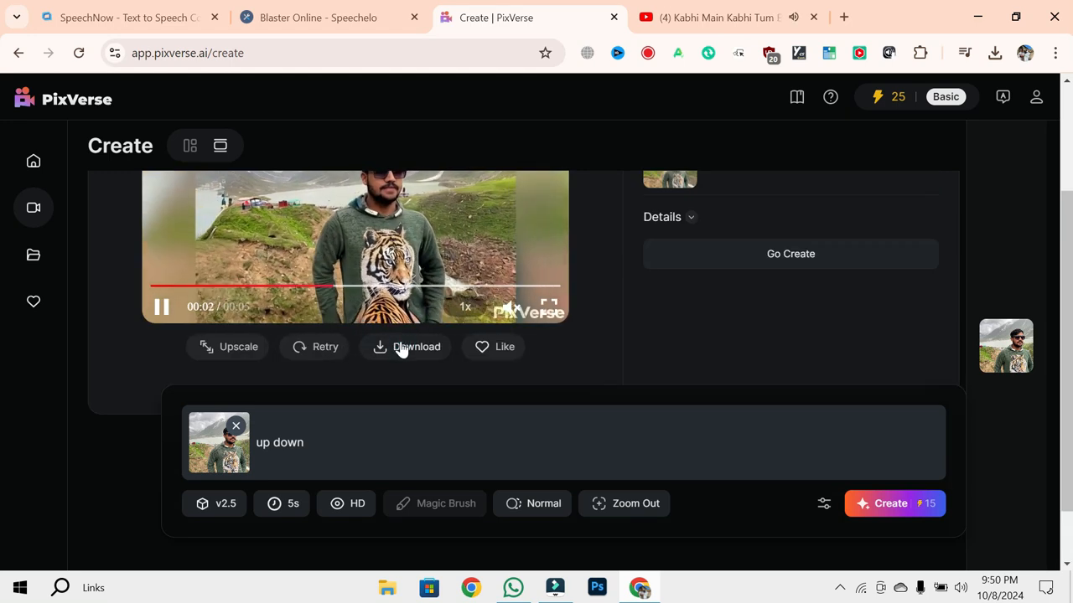
scroll(596, 308, up, 1)
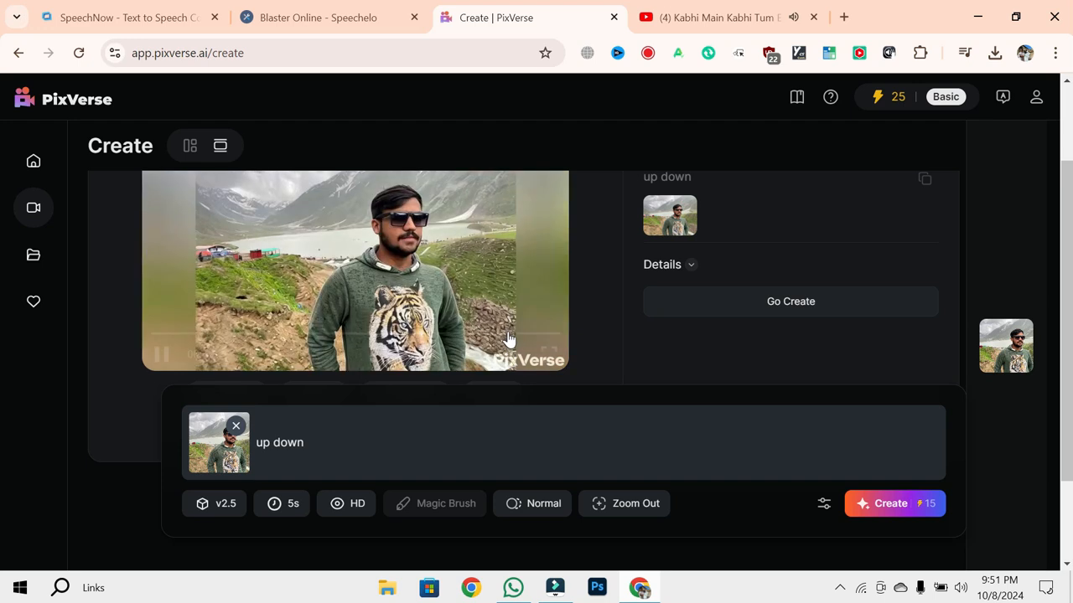
click(546, 358)
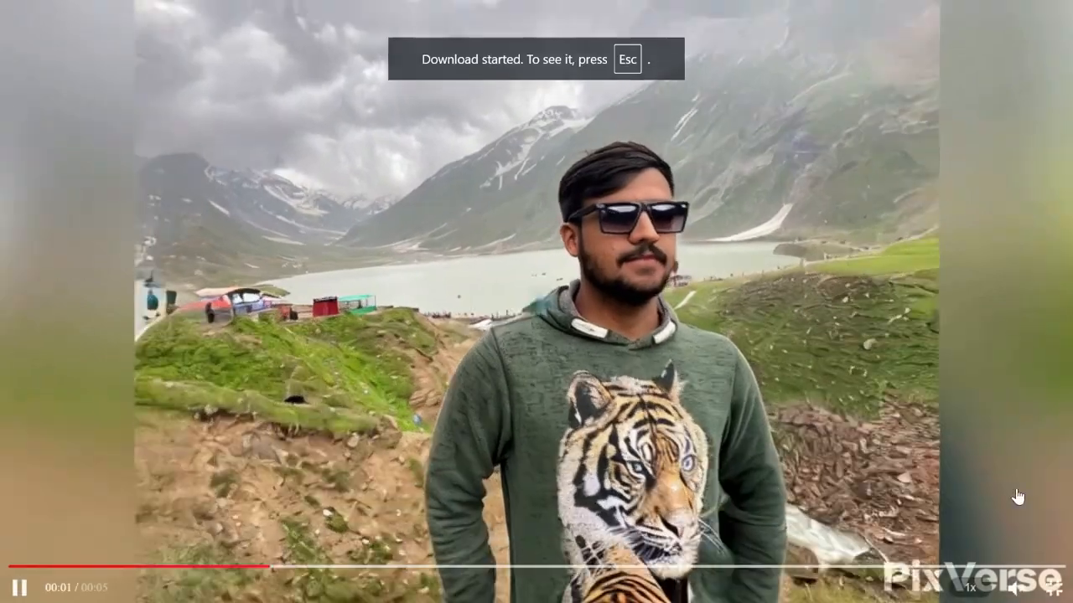
key(Escape)
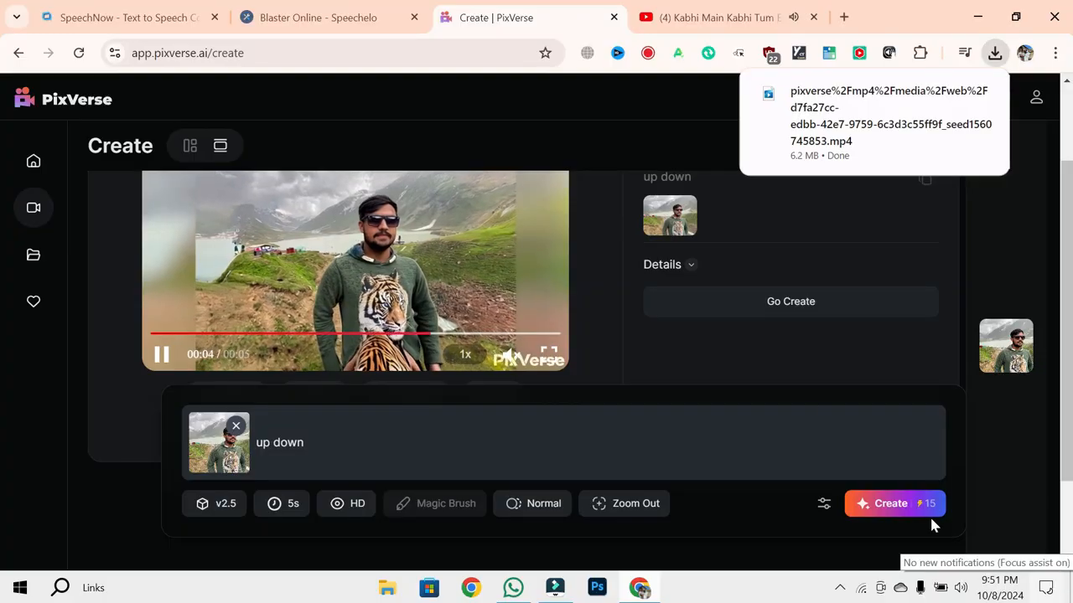
- Play the downloaded MP4 in the video player, close the player, and minimize the browser window
mouse_move(867, 107)
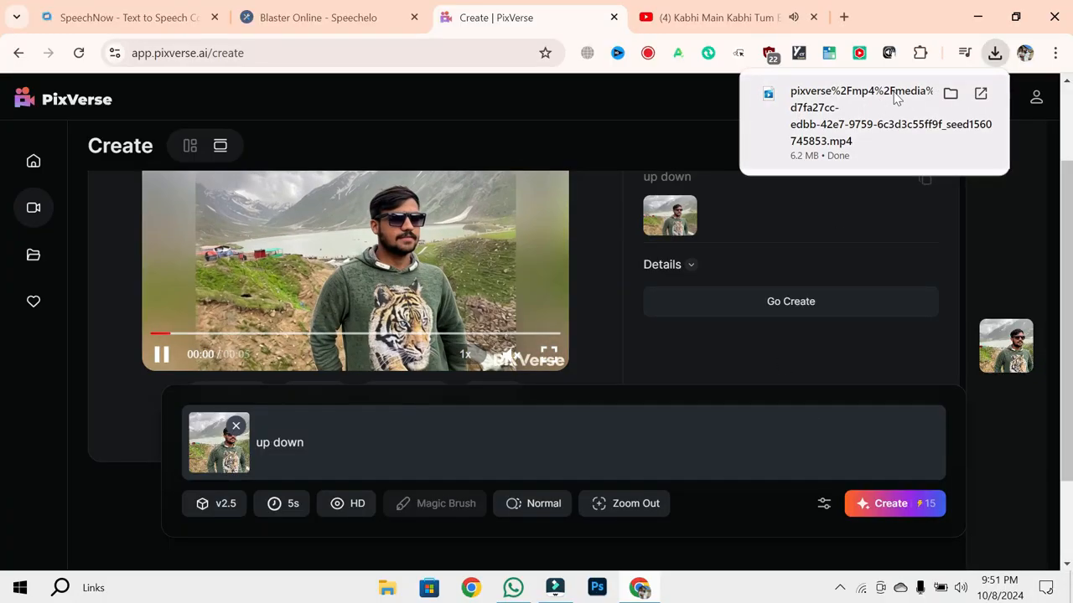
click(895, 99)
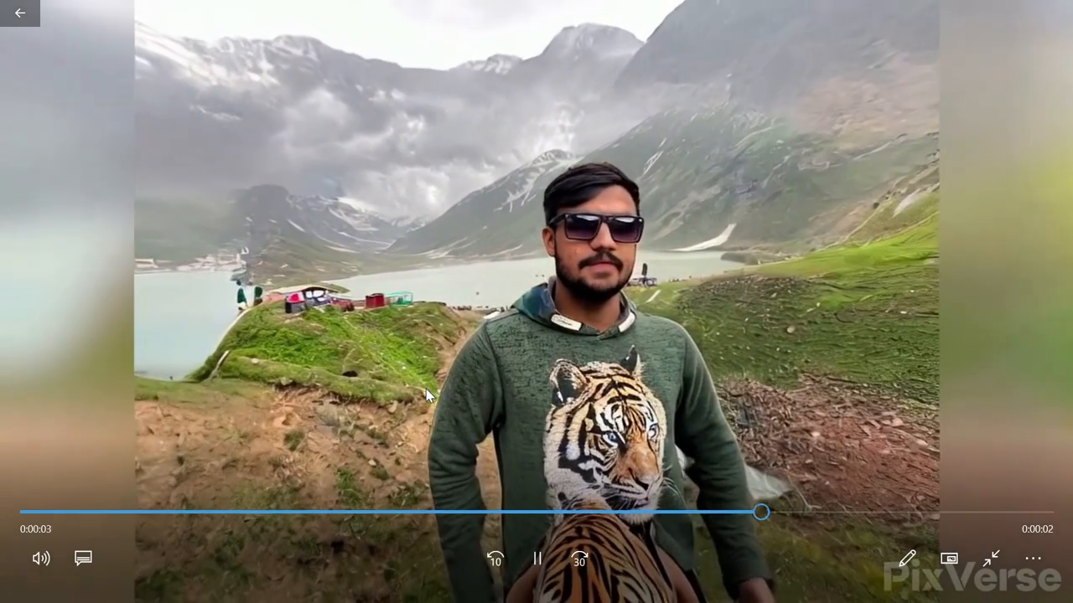
click(3, 8)
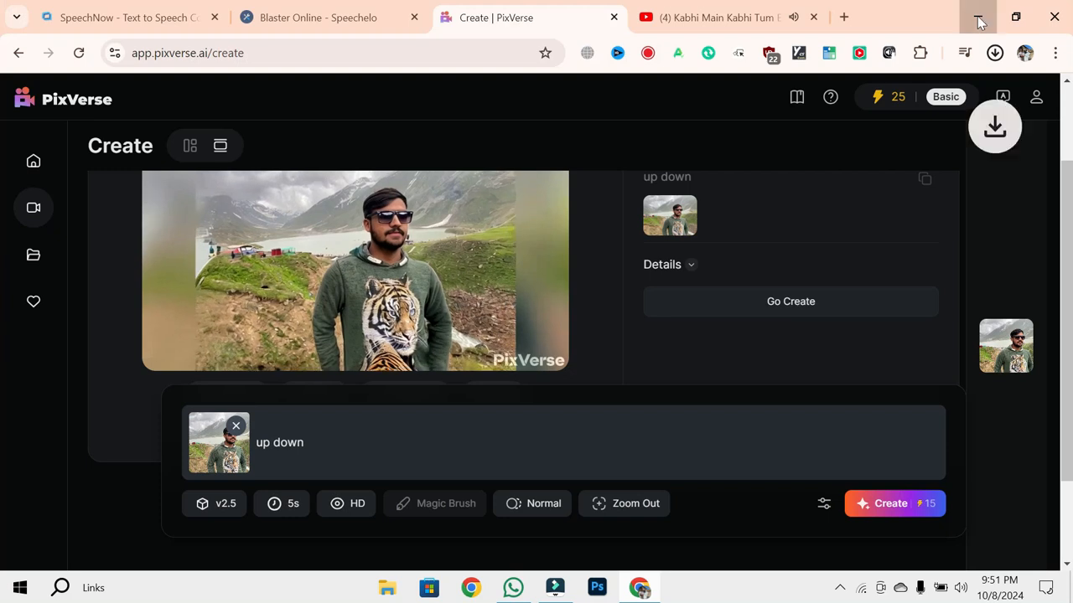
click(978, 22)
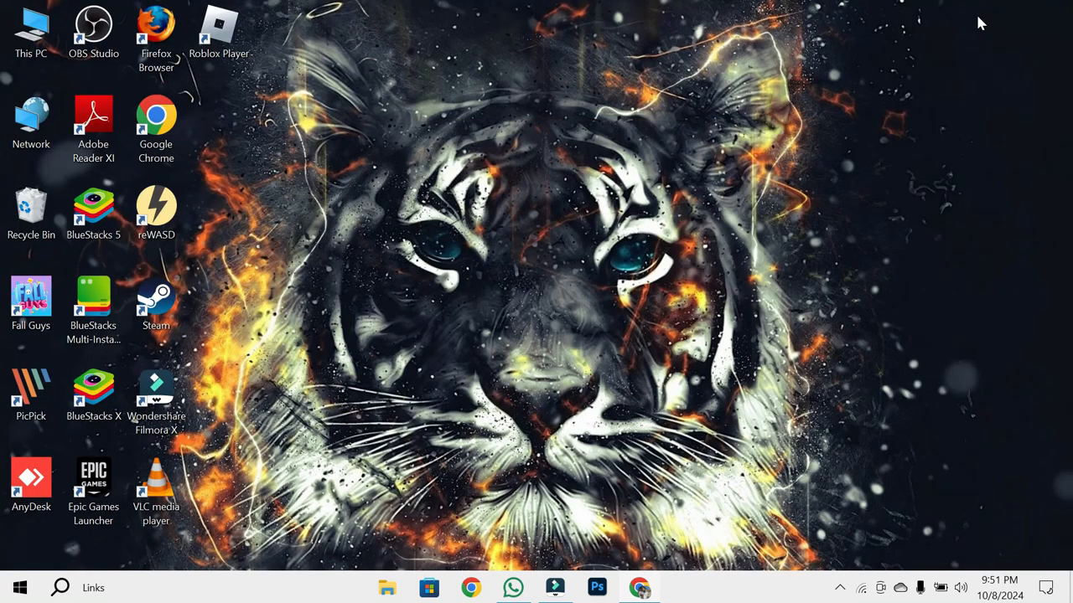